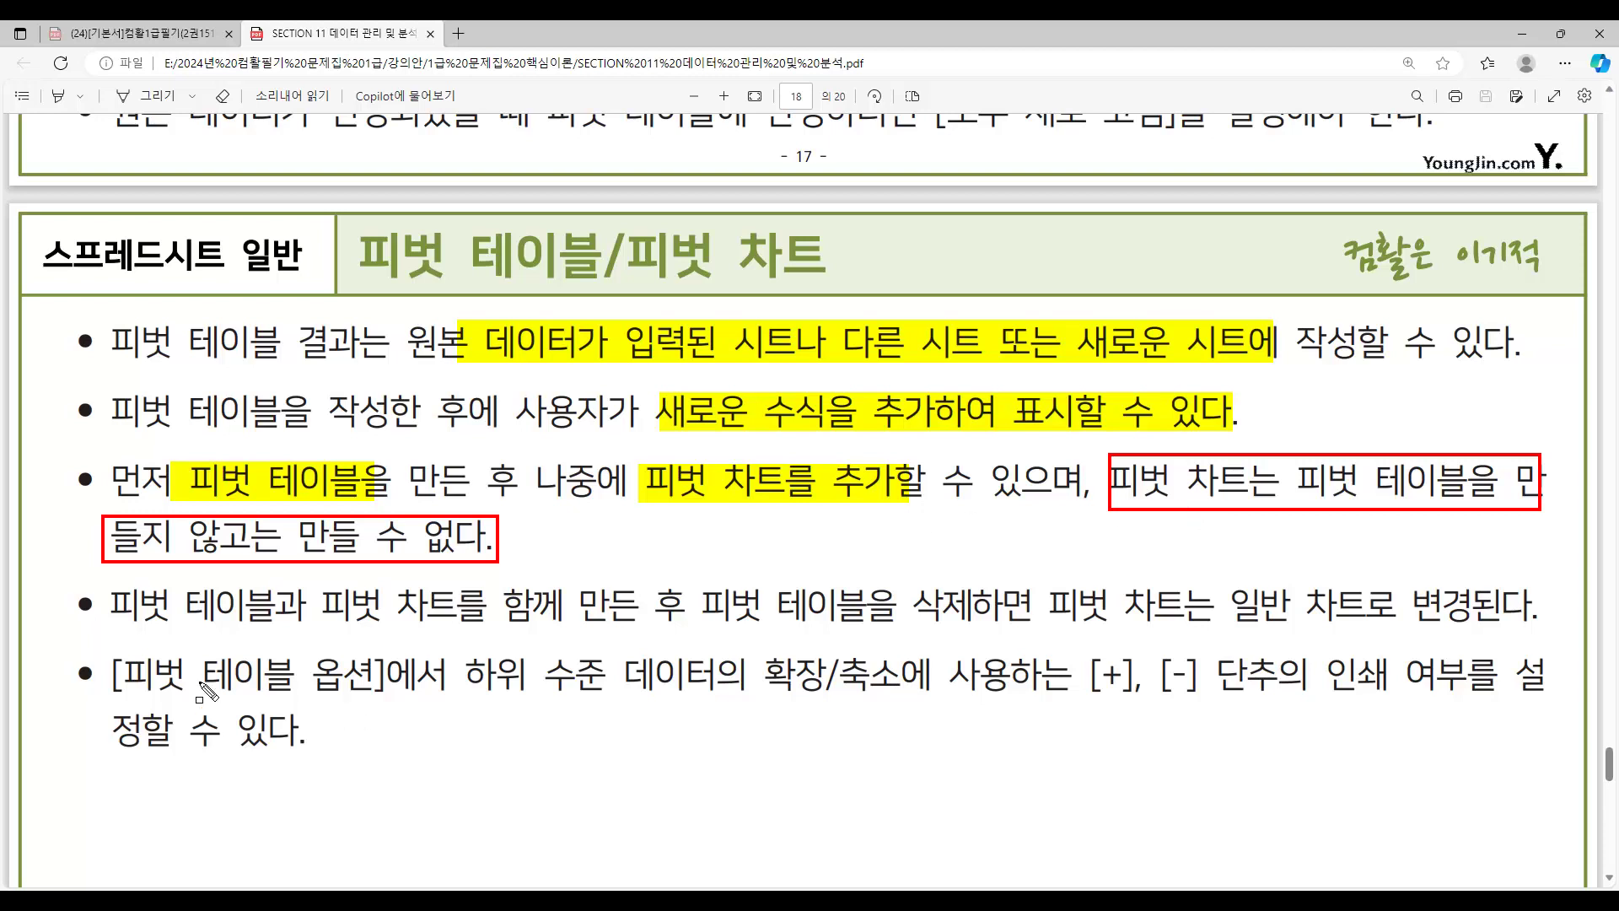
Step: Box the fourth bullet about deleting the pivot table in red and highlight its key phrases in yellow
drag(89, 582, 1543, 630)
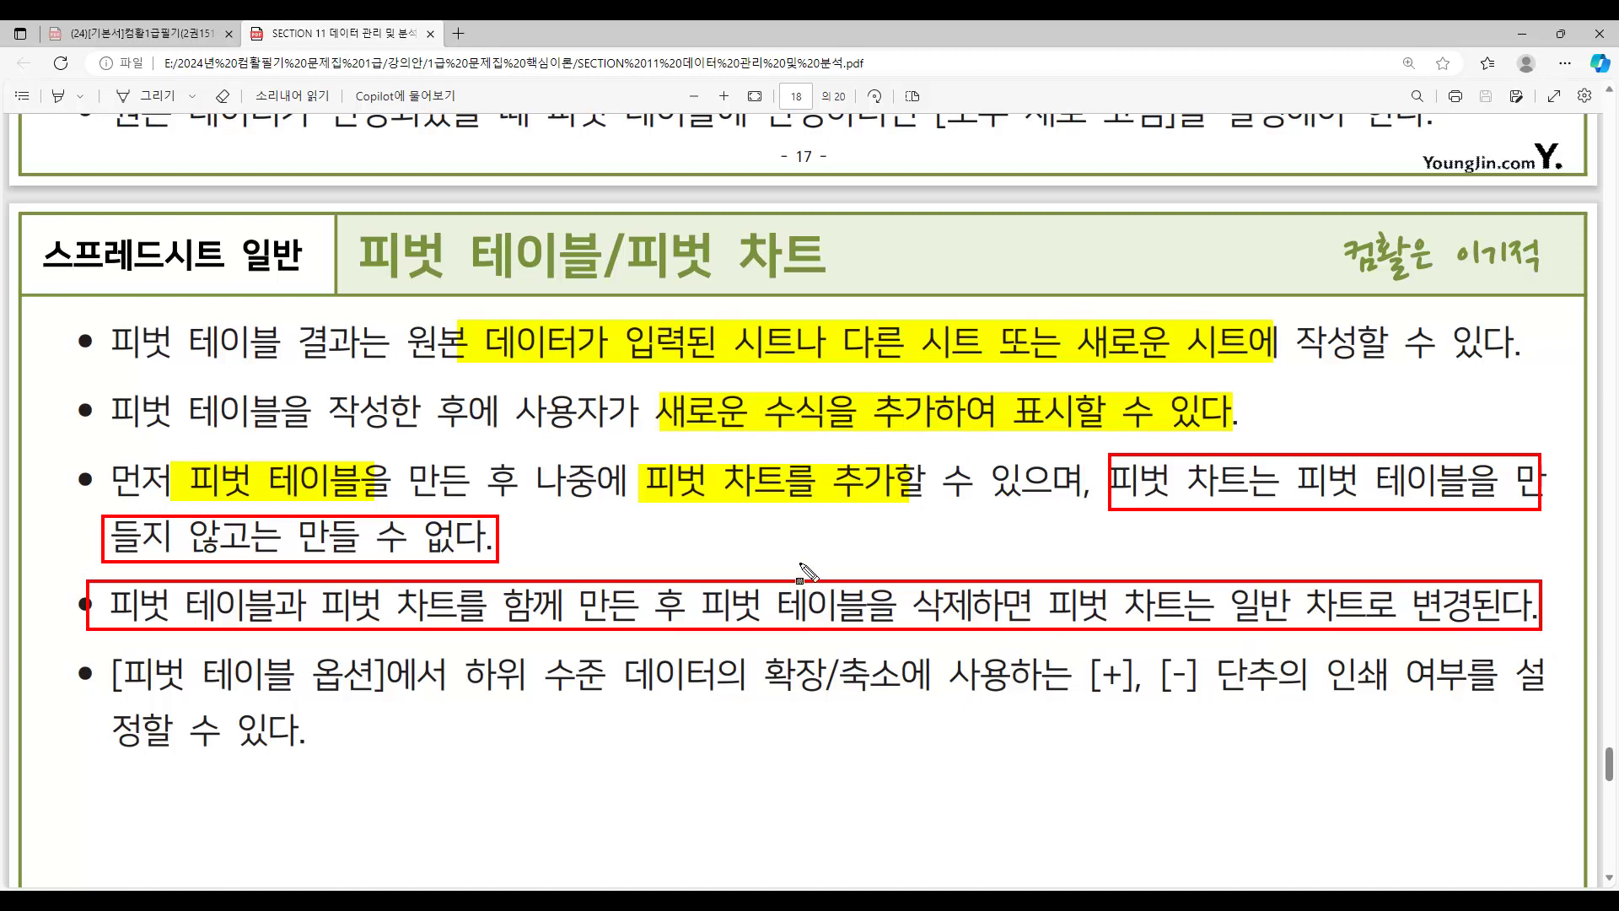
drag(106, 624, 1032, 628)
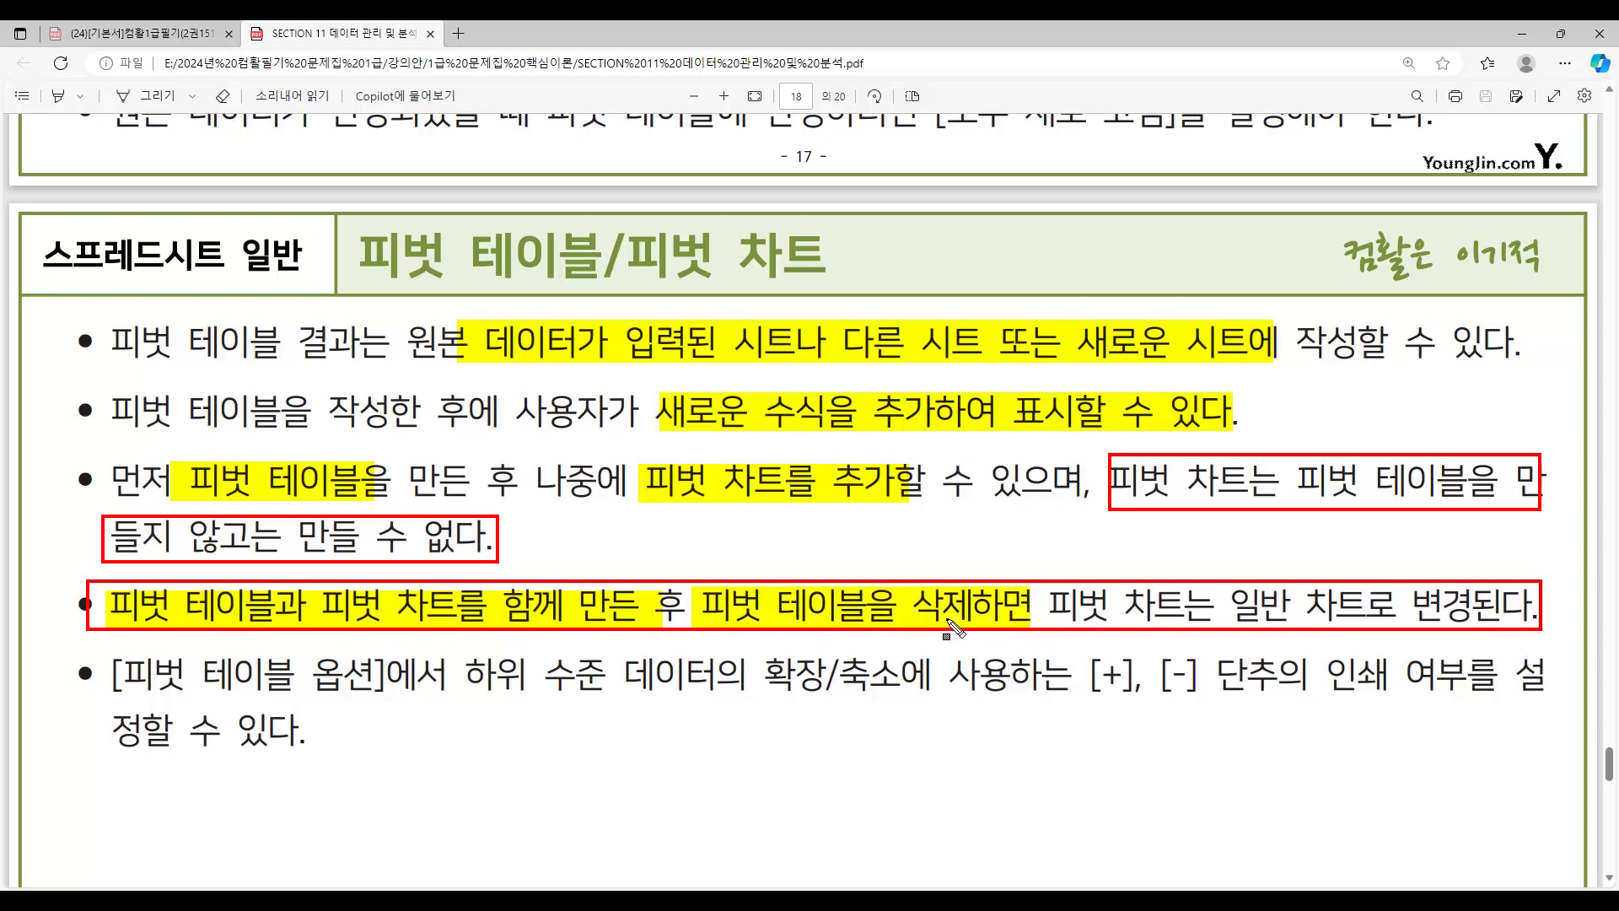
drag(1050, 625, 1520, 628)
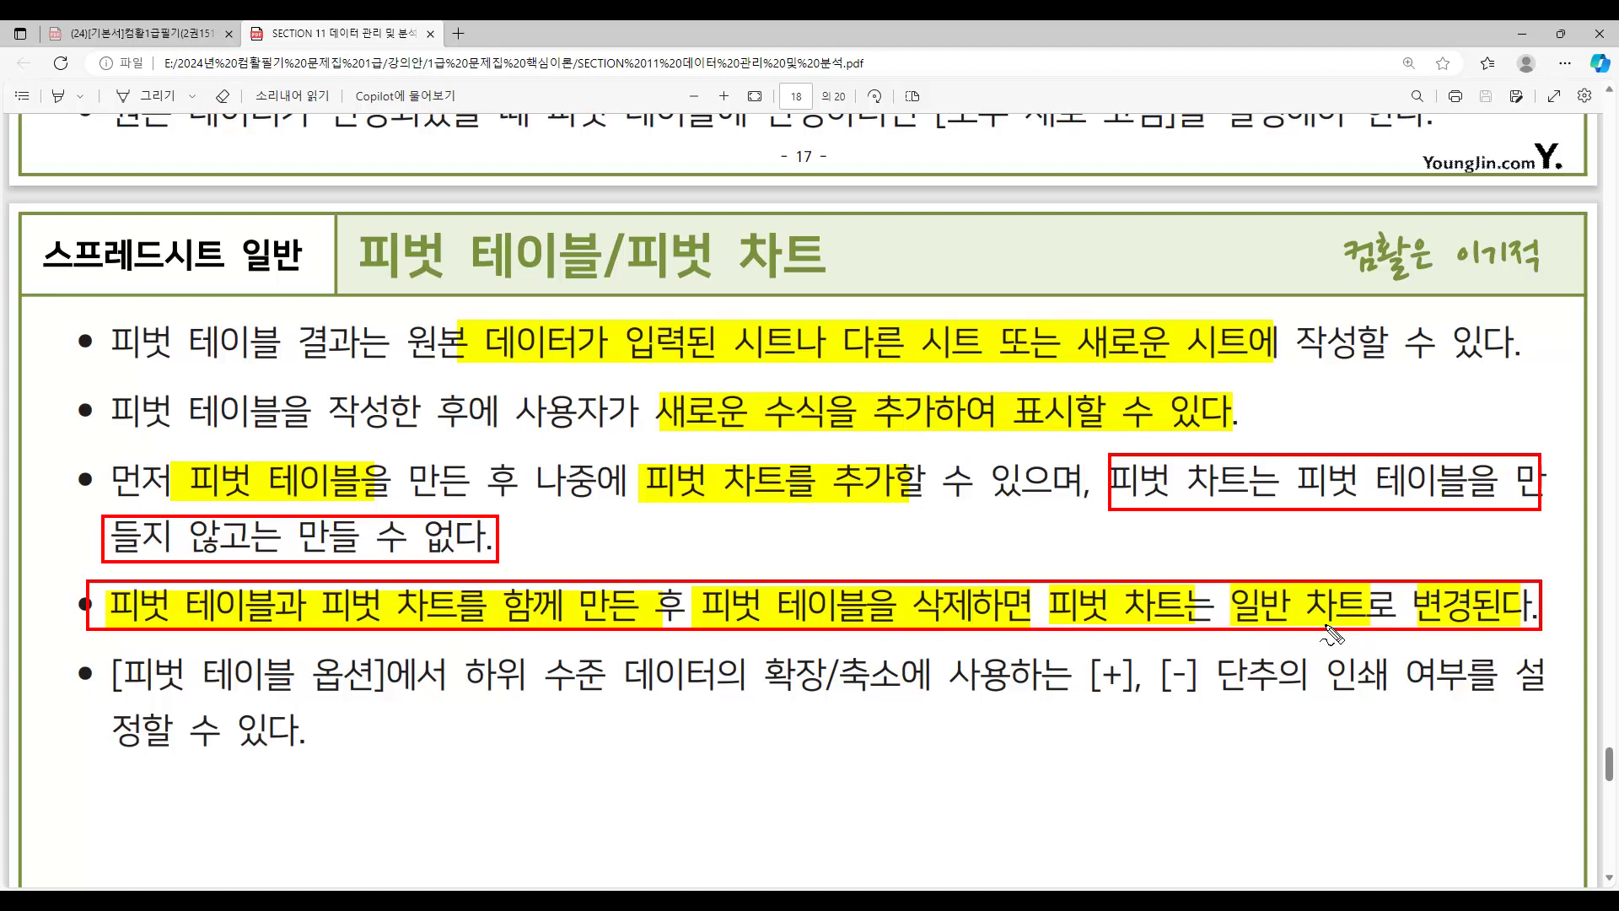
Step: Handwrite "=정적" in red above "일반 차트", mark the last bullet about the [+], [-] buttons, and clear the annotations
drag(1260, 537, 1274, 535)
mouse_move(1270, 536)
mouse_down()
mouse_move(1258, 554)
mouse_move(1275, 552)
mouse_up()
mouse_move(1275, 544)
mouse_down()
mouse_move(1286, 557)
mouse_move(1265, 573)
mouse_move(1273, 561)
mouse_up()
mouse_move(1300, 538)
mouse_down()
mouse_move(1315, 535)
mouse_move(1297, 563)
mouse_move(1323, 544)
mouse_up()
mouse_move(1325, 530)
mouse_down()
mouse_move(1324, 556)
mouse_move(1249, 556)
mouse_up()
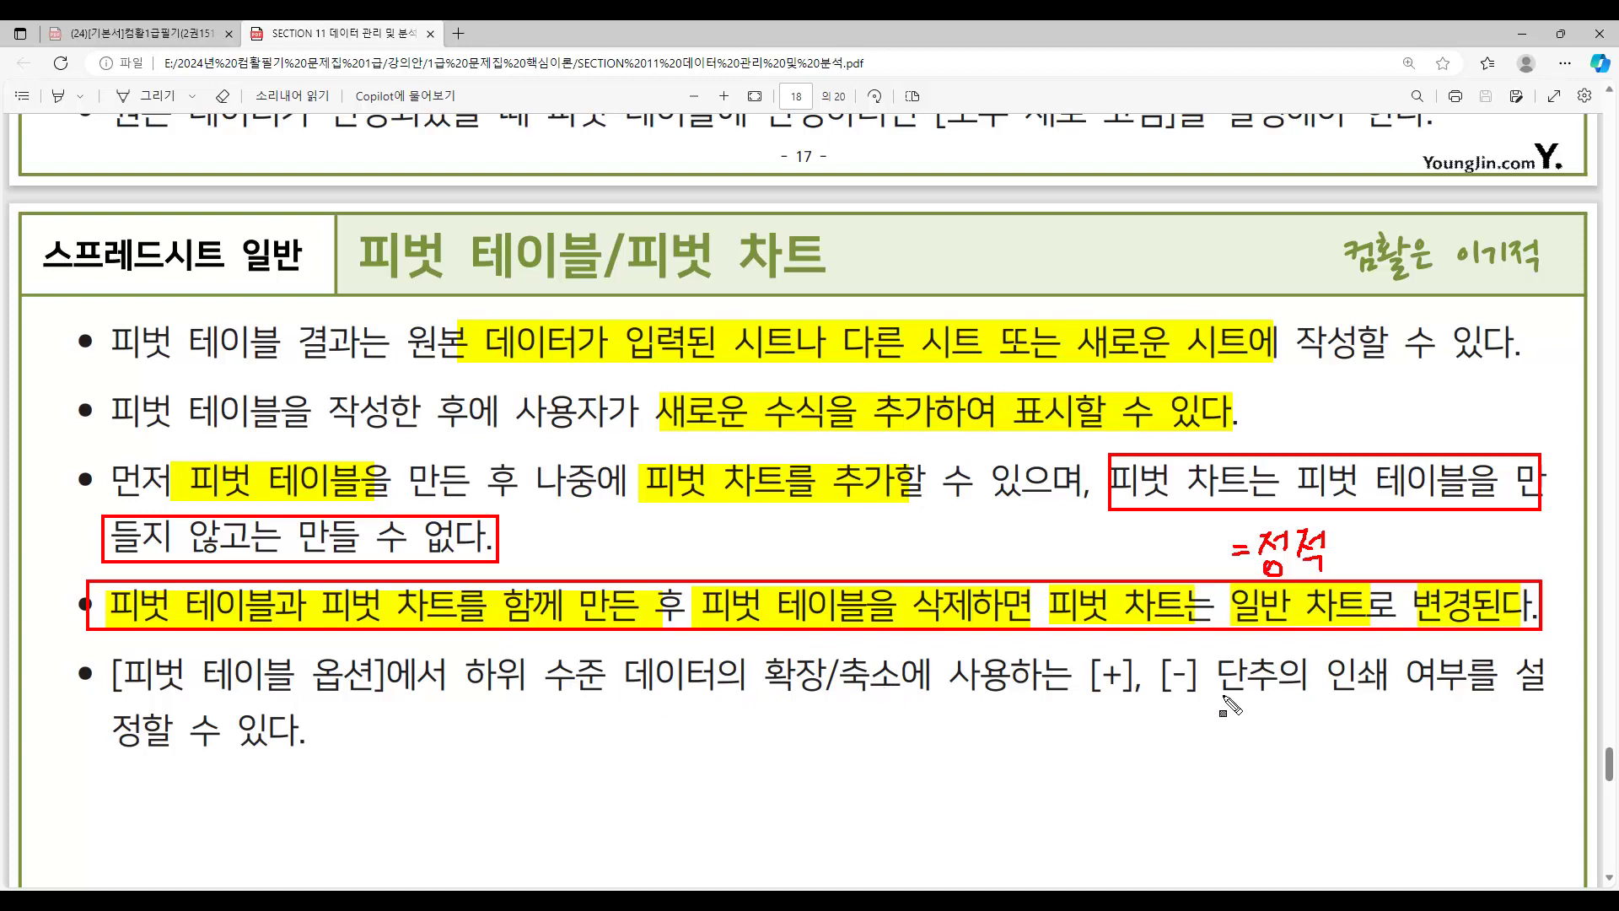
mouse_move(1080, 663)
mouse_down()
mouse_move(1309, 719)
mouse_move(1548, 700)
mouse_move(97, 725)
mouse_move(309, 756)
mouse_up()
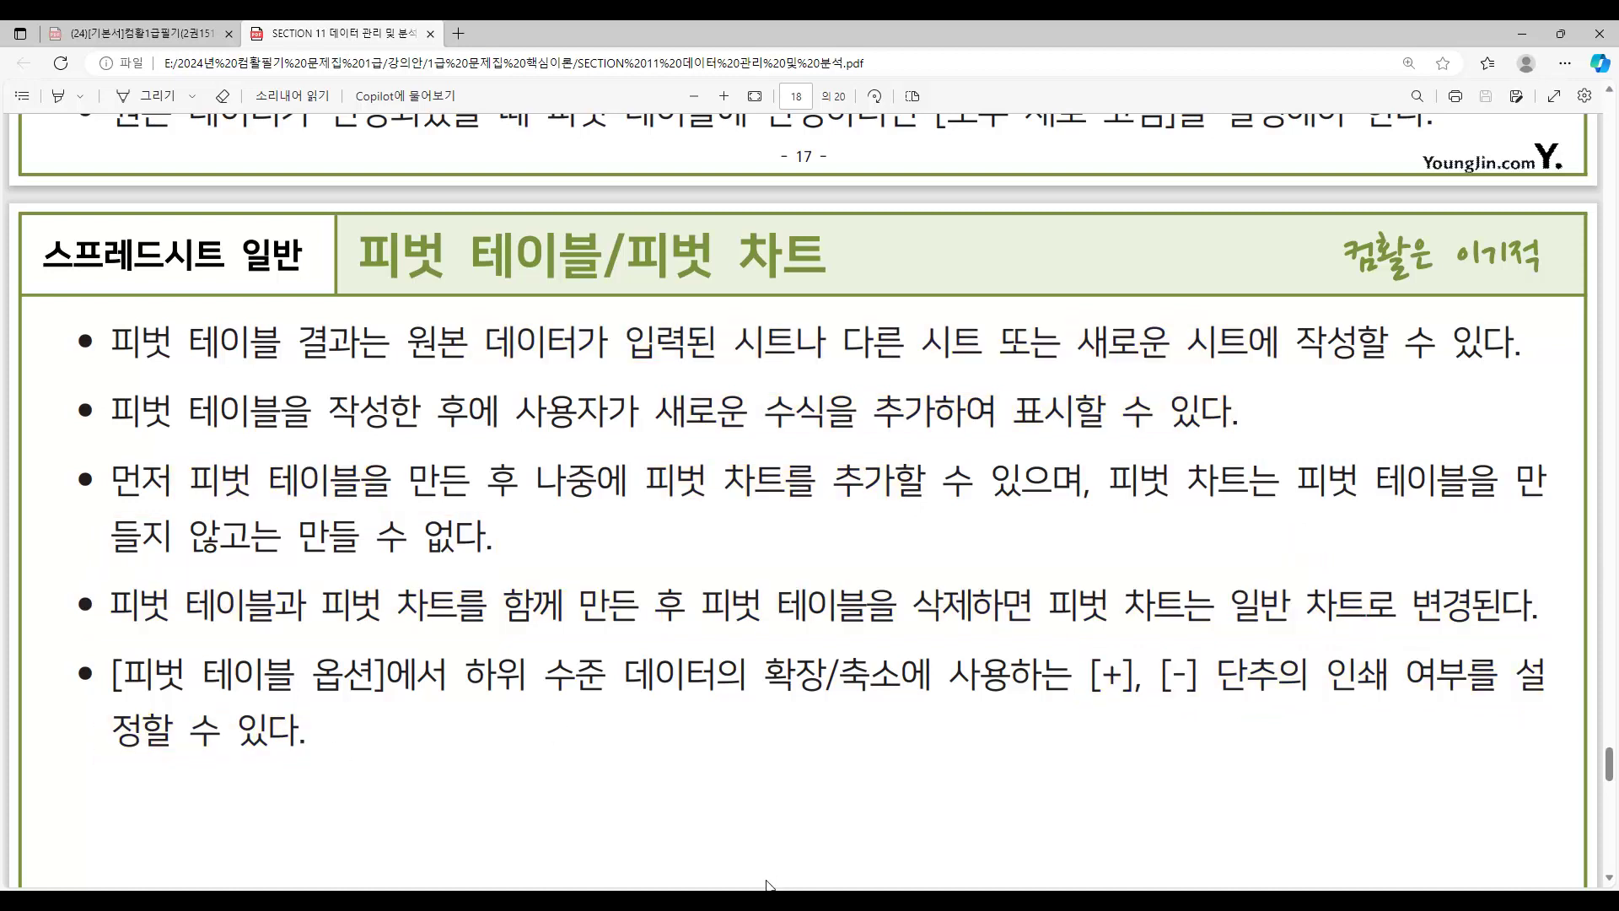
Step: Switch to the Excel workbook, check cells in the source table, and select cell H7 in the pivot table
click(767, 885)
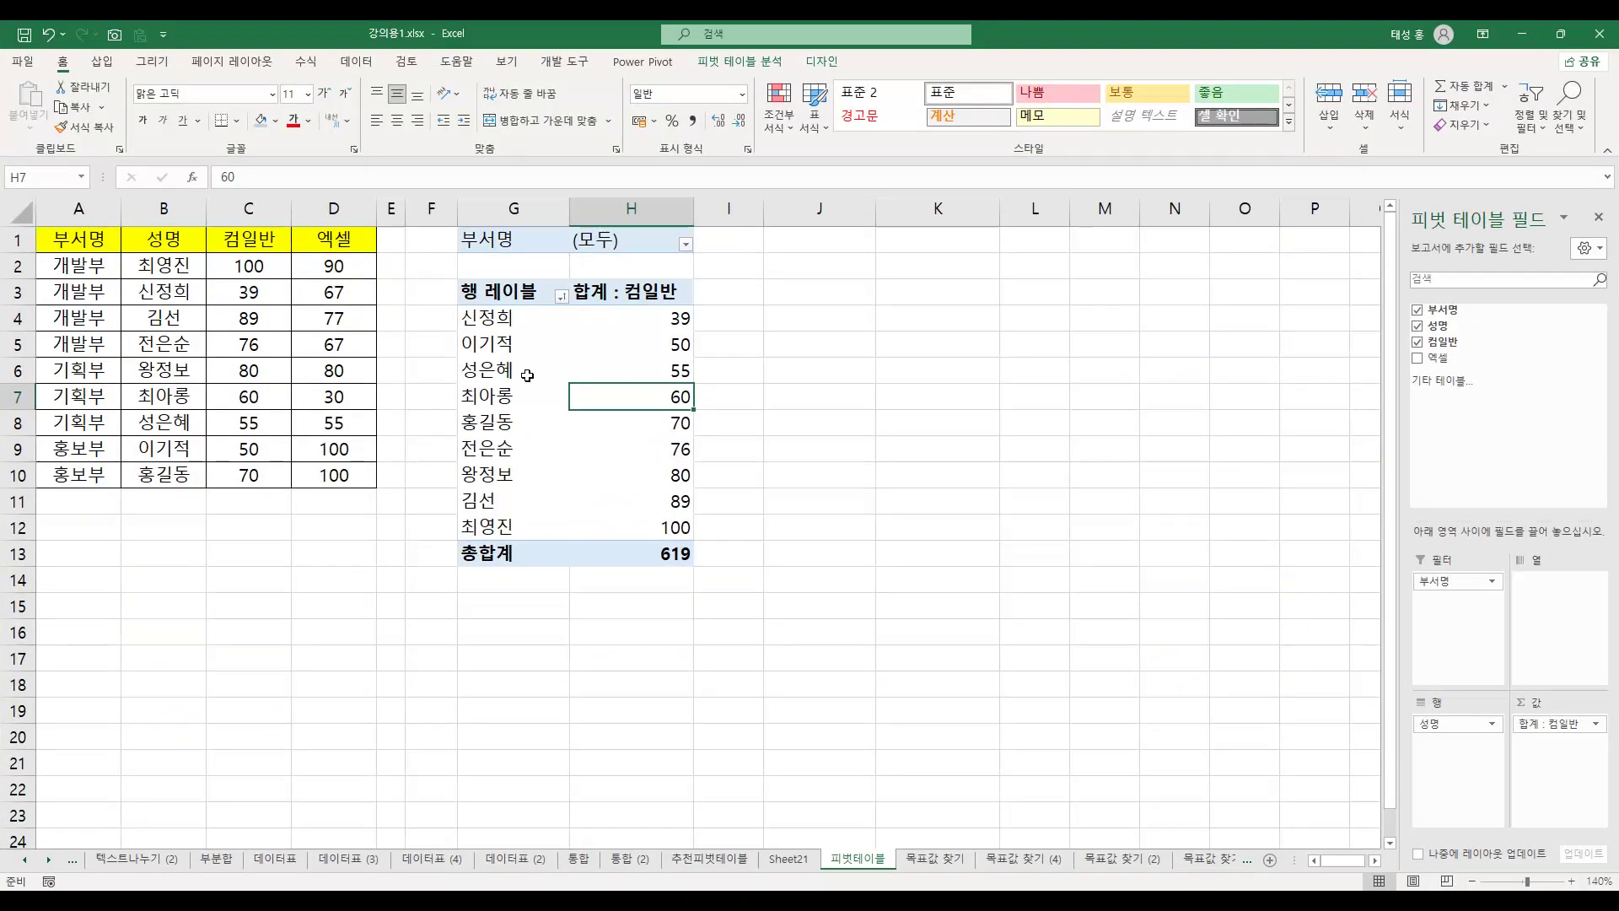
click(160, 338)
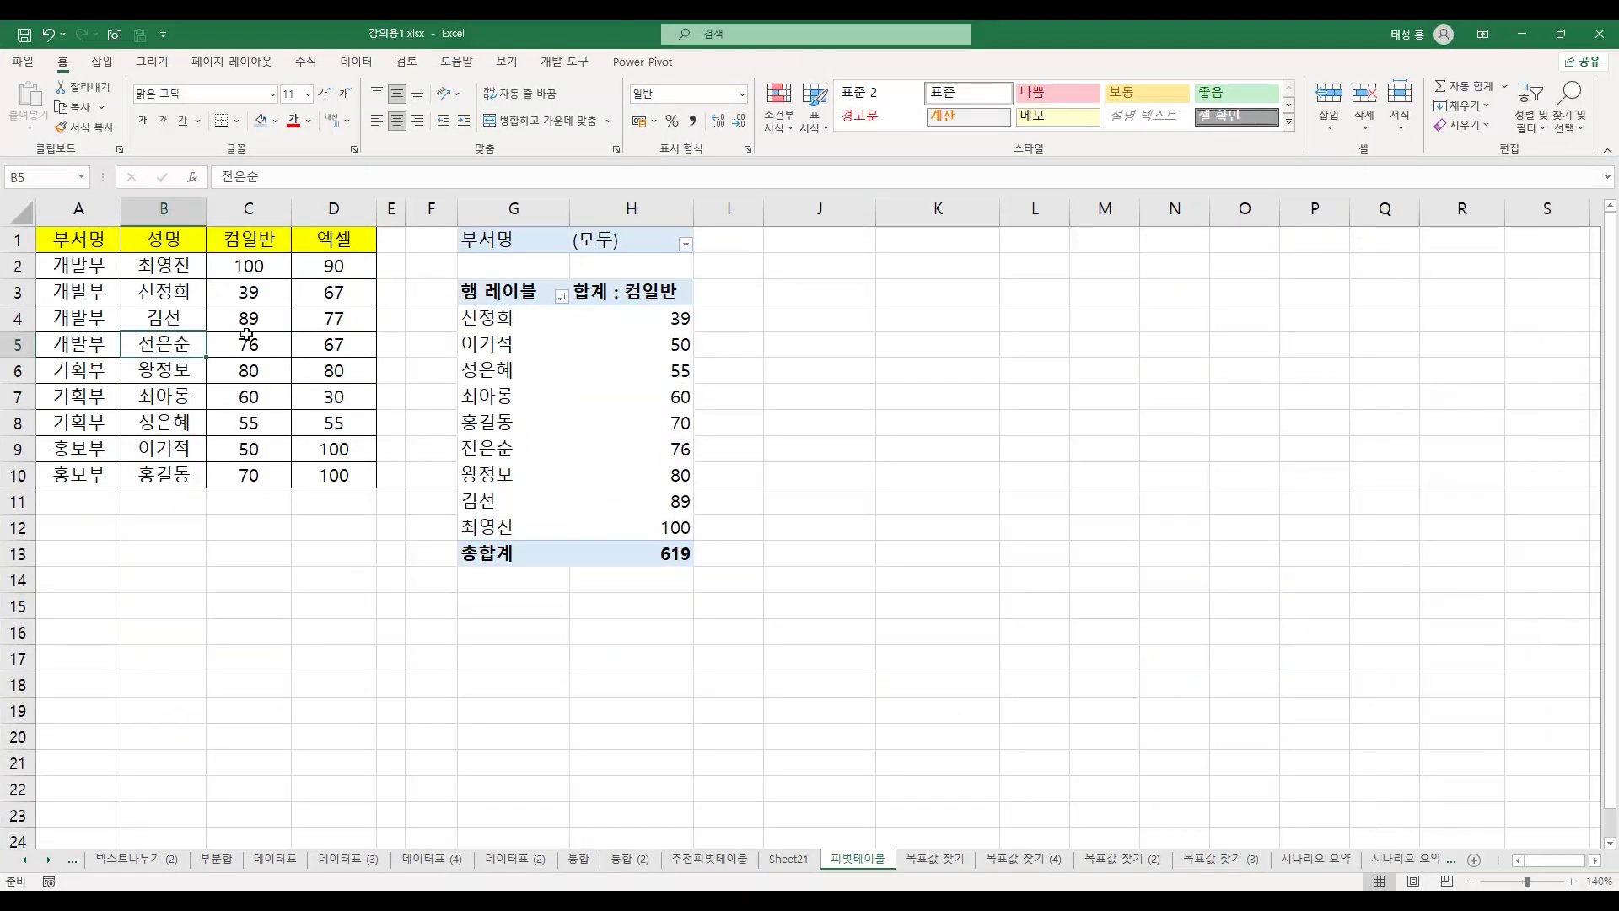
click(324, 339)
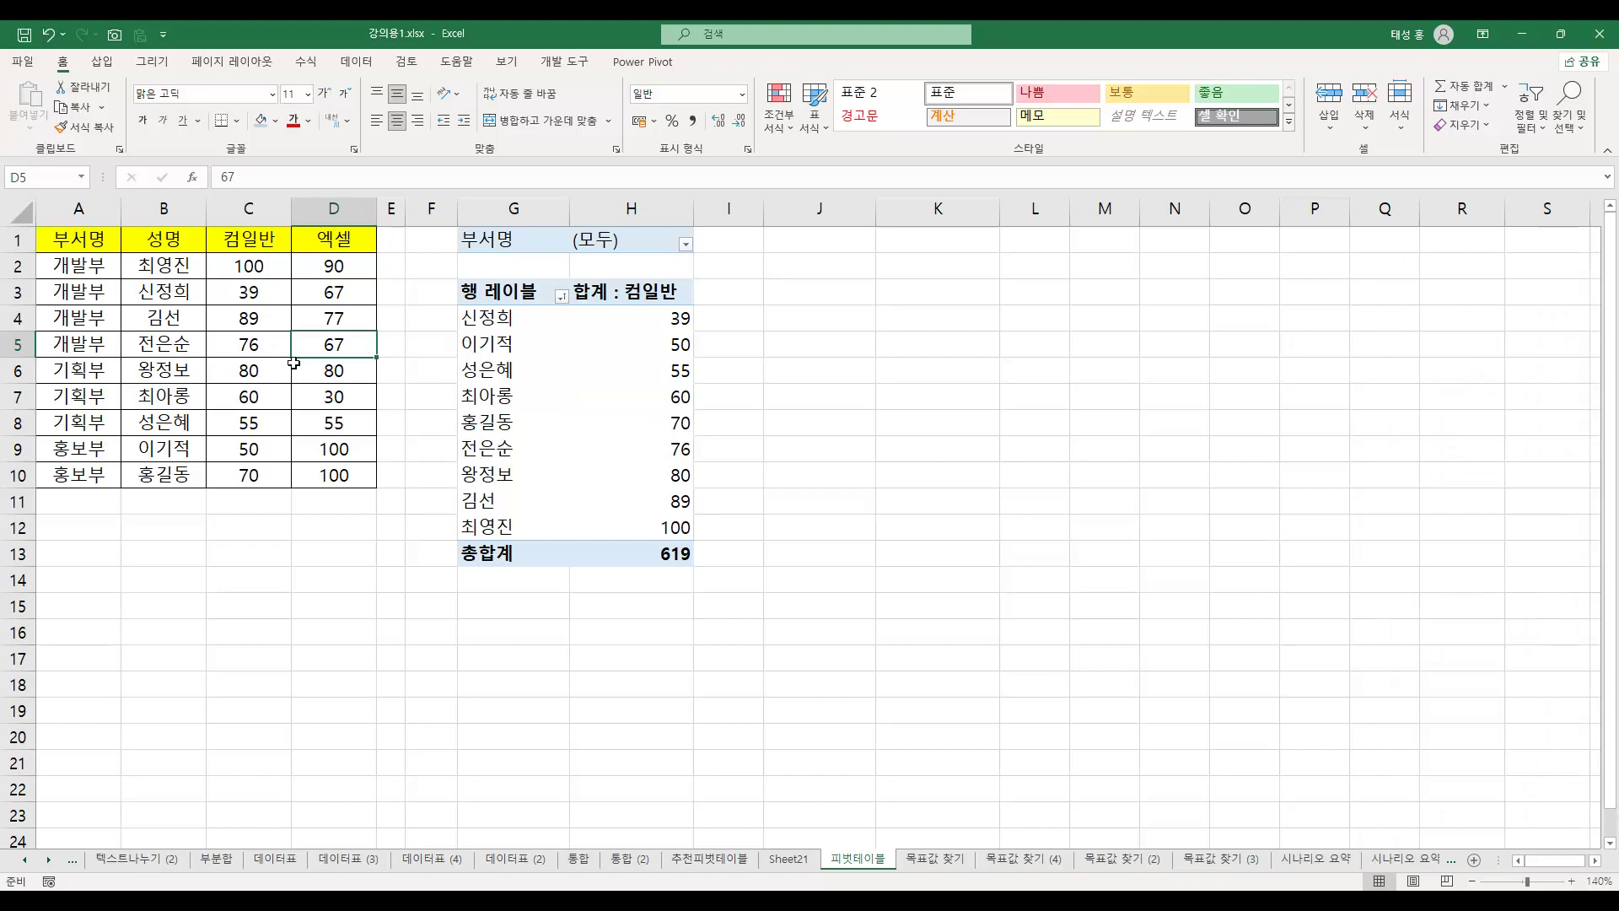
click(557, 389)
click(596, 391)
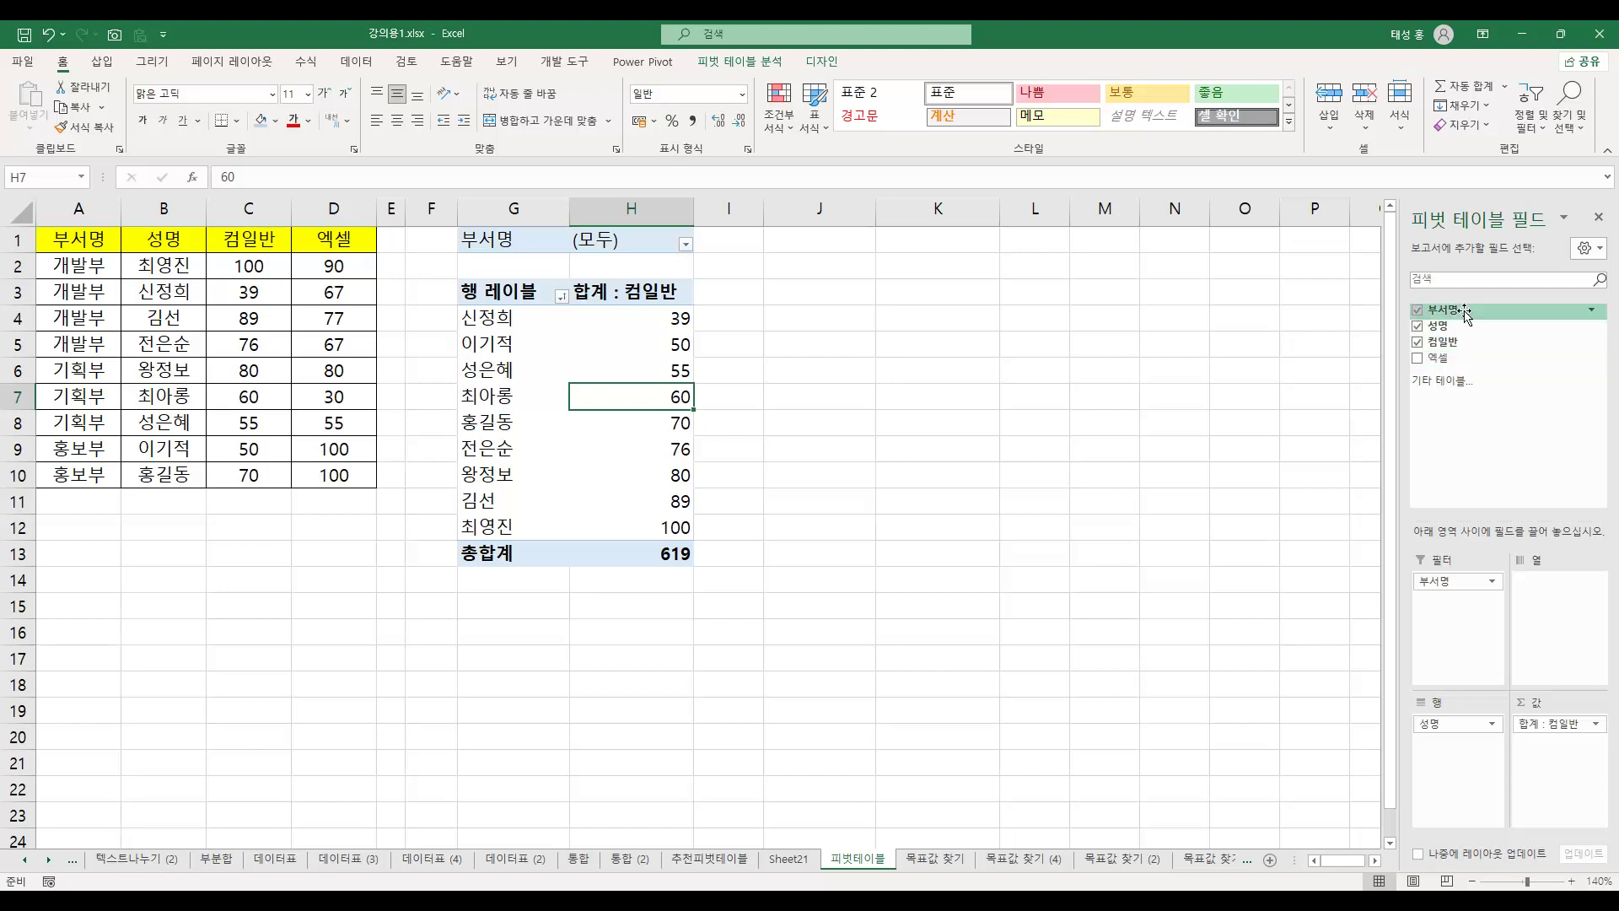
Step: Mark the 필터 area, the 부서명 report filter and the pivot table body, and clear the annotations
mouse_move(1427, 581)
mouse_down()
mouse_move(1447, 631)
mouse_move(1471, 579)
mouse_move(661, 242)
mouse_move(646, 261)
mouse_move(1225, 492)
mouse_move(1208, 494)
mouse_move(1384, 523)
mouse_move(1451, 620)
mouse_move(1406, 560)
mouse_move(1438, 595)
mouse_move(1511, 614)
mouse_move(470, 282)
mouse_move(455, 239)
mouse_move(698, 255)
mouse_up()
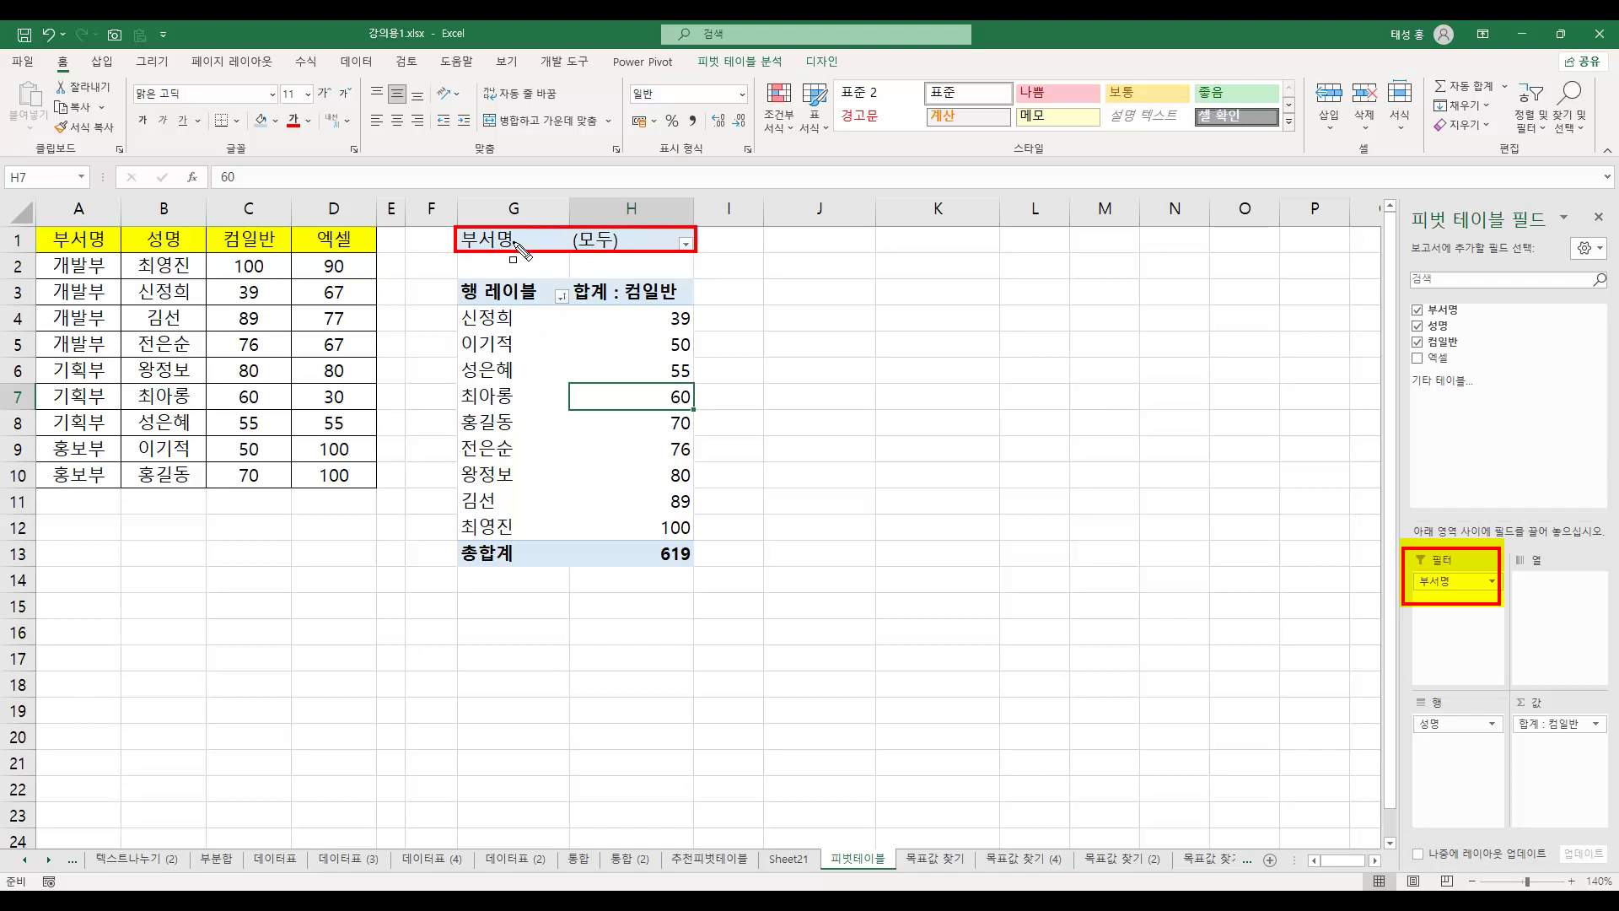
mouse_move(457, 280)
mouse_down()
mouse_move(526, 307)
mouse_move(697, 326)
mouse_move(700, 571)
mouse_up()
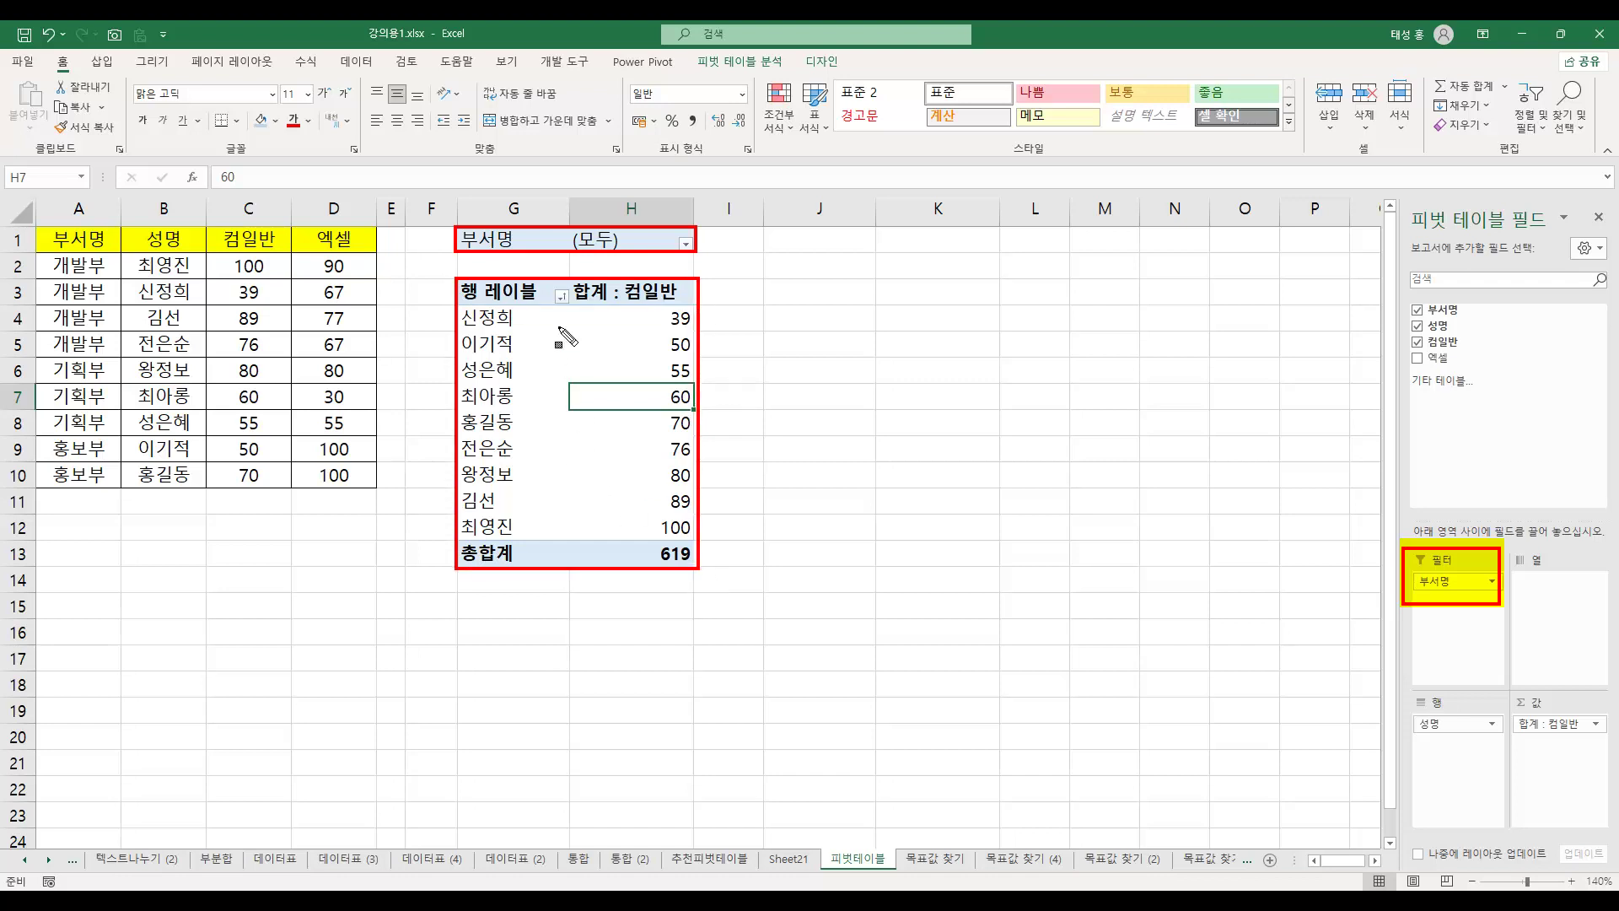
mouse_move(498, 236)
mouse_down()
mouse_move(542, 242)
mouse_move(523, 293)
mouse_move(536, 292)
mouse_up()
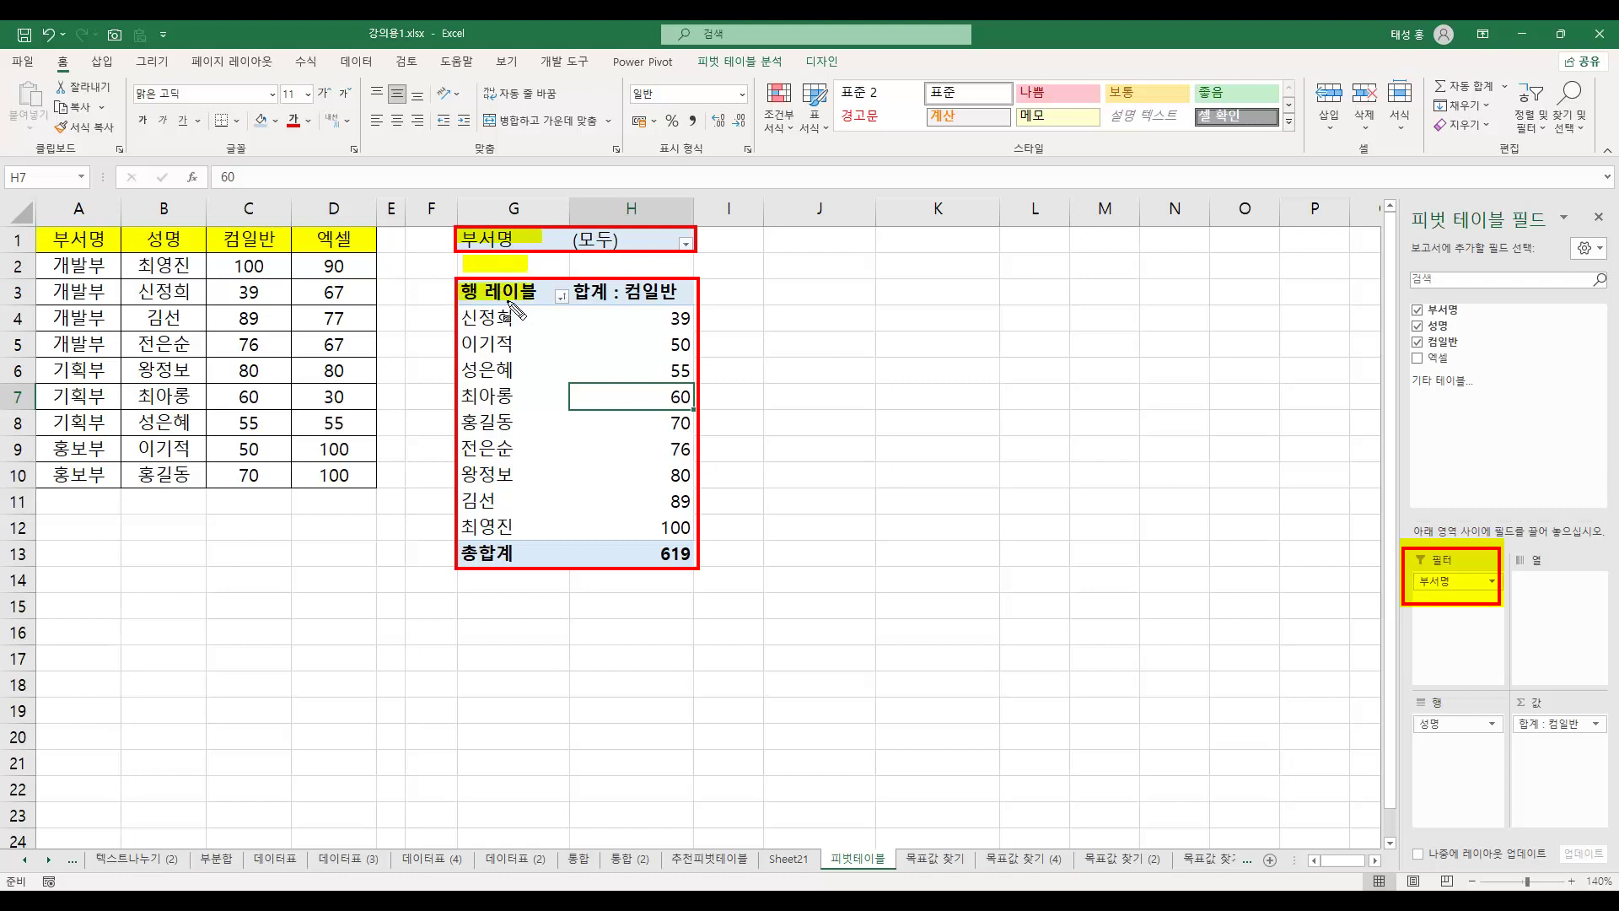
key(Escape)
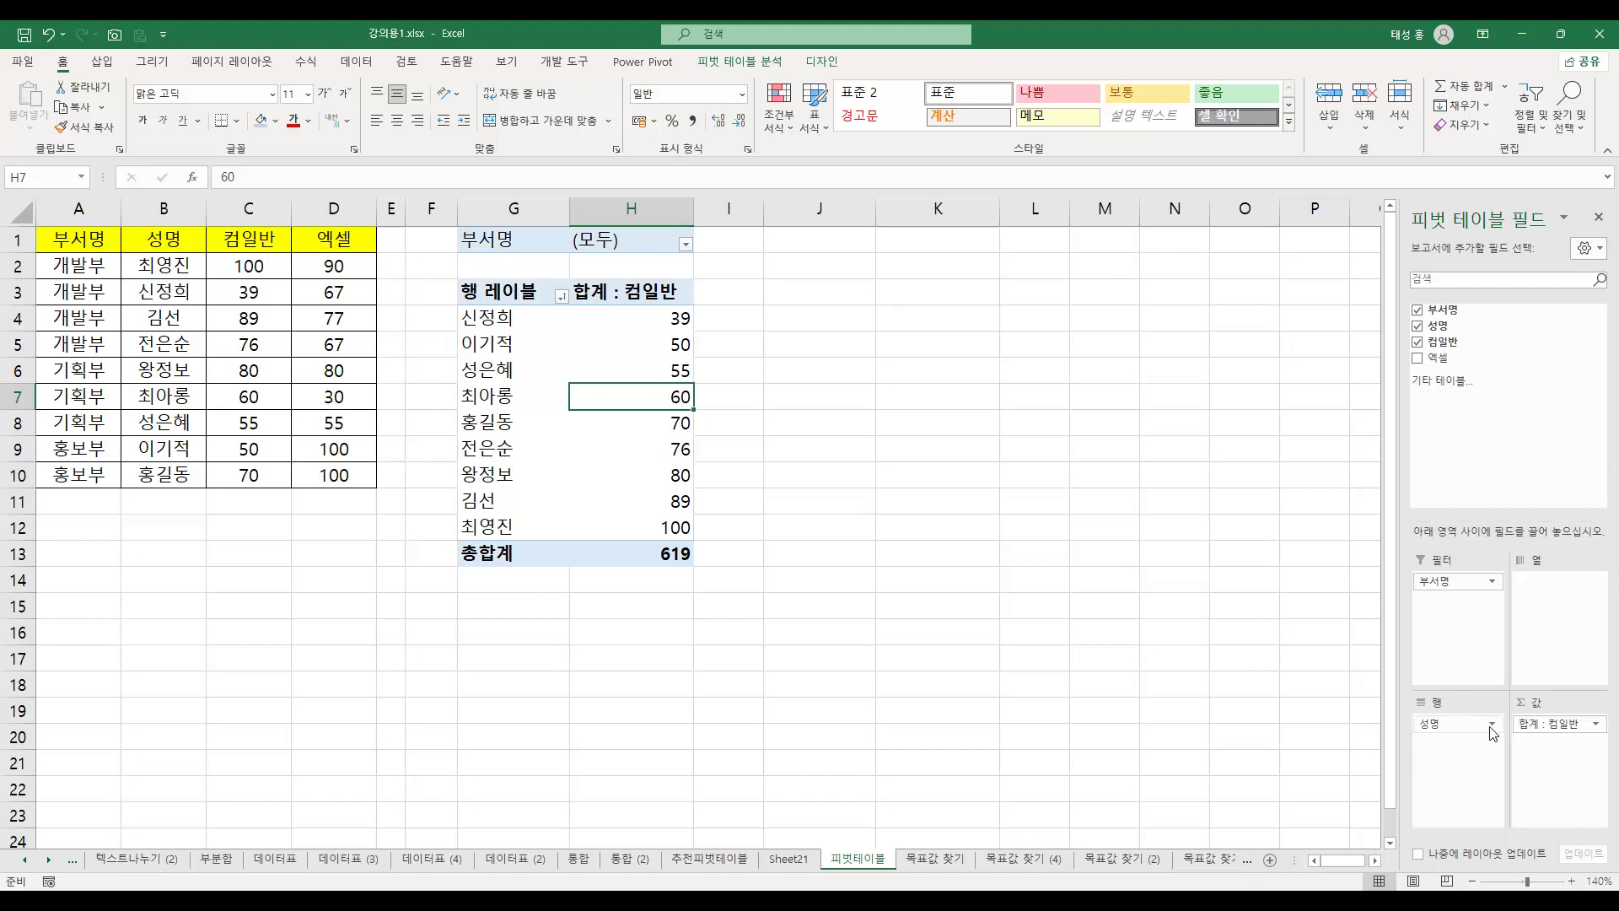
Step: Filter the pivot table's 부서명 report filter to 개발부
drag(1487, 731, 1455, 724)
mouse_move(1443, 341)
mouse_down()
mouse_move(1457, 715)
mouse_move(1450, 363)
mouse_move(1407, 531)
mouse_move(1452, 755)
mouse_move(1482, 499)
mouse_move(1452, 320)
mouse_move(1438, 329)
mouse_up()
click(686, 244)
click(530, 299)
click(584, 463)
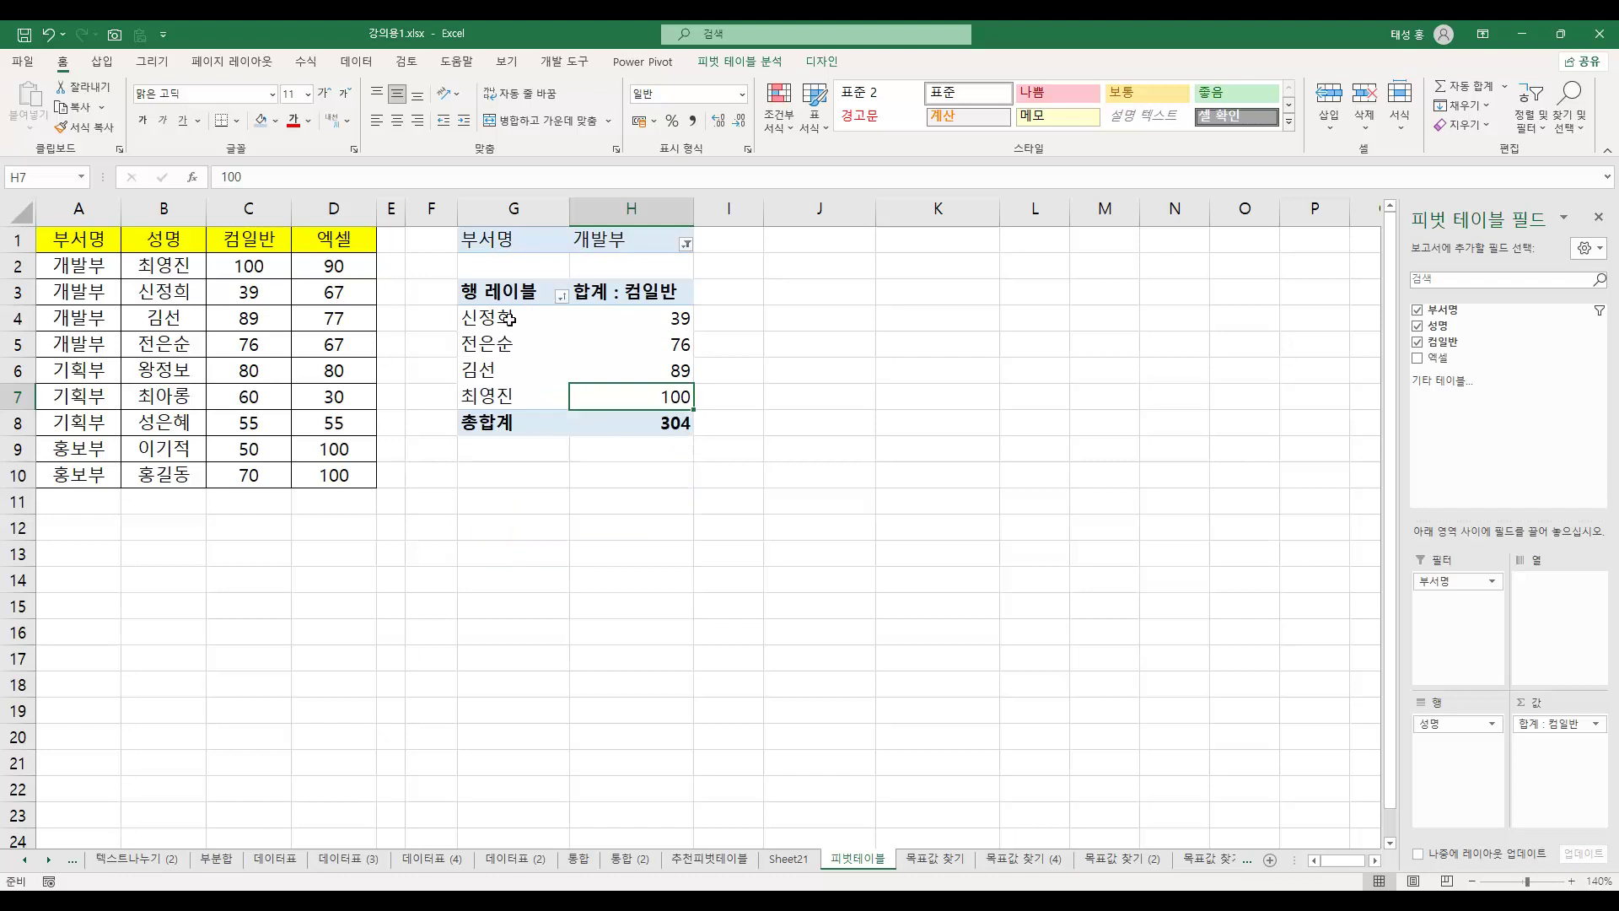
Step: Switch the 부서명 report filter to 기획부 and after that to 홍보부
click(685, 244)
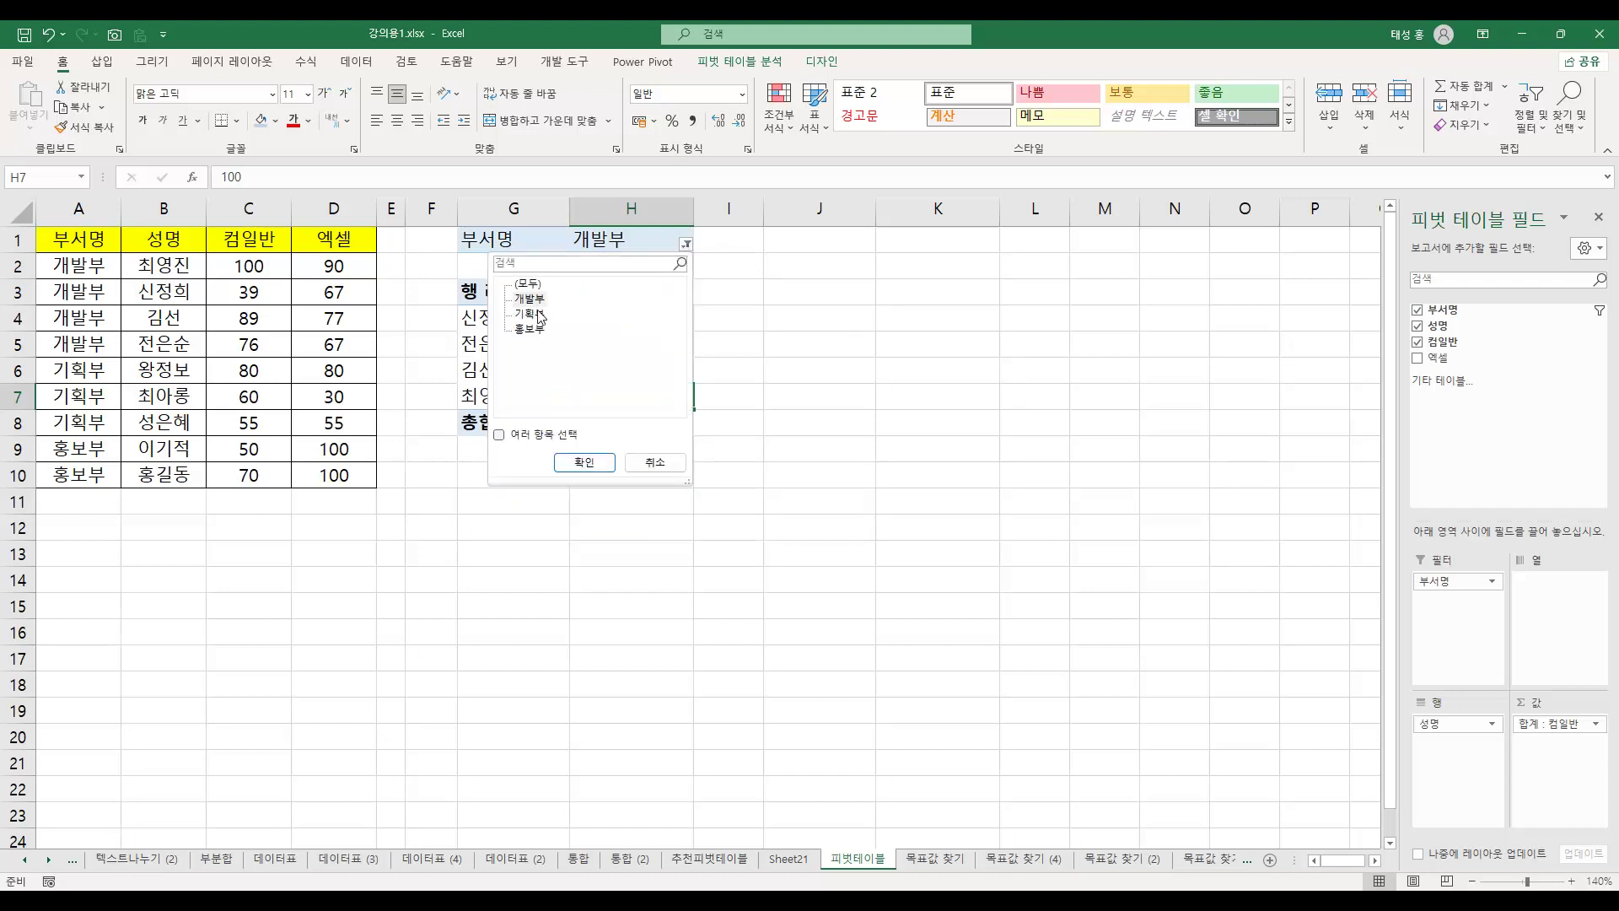
click(598, 456)
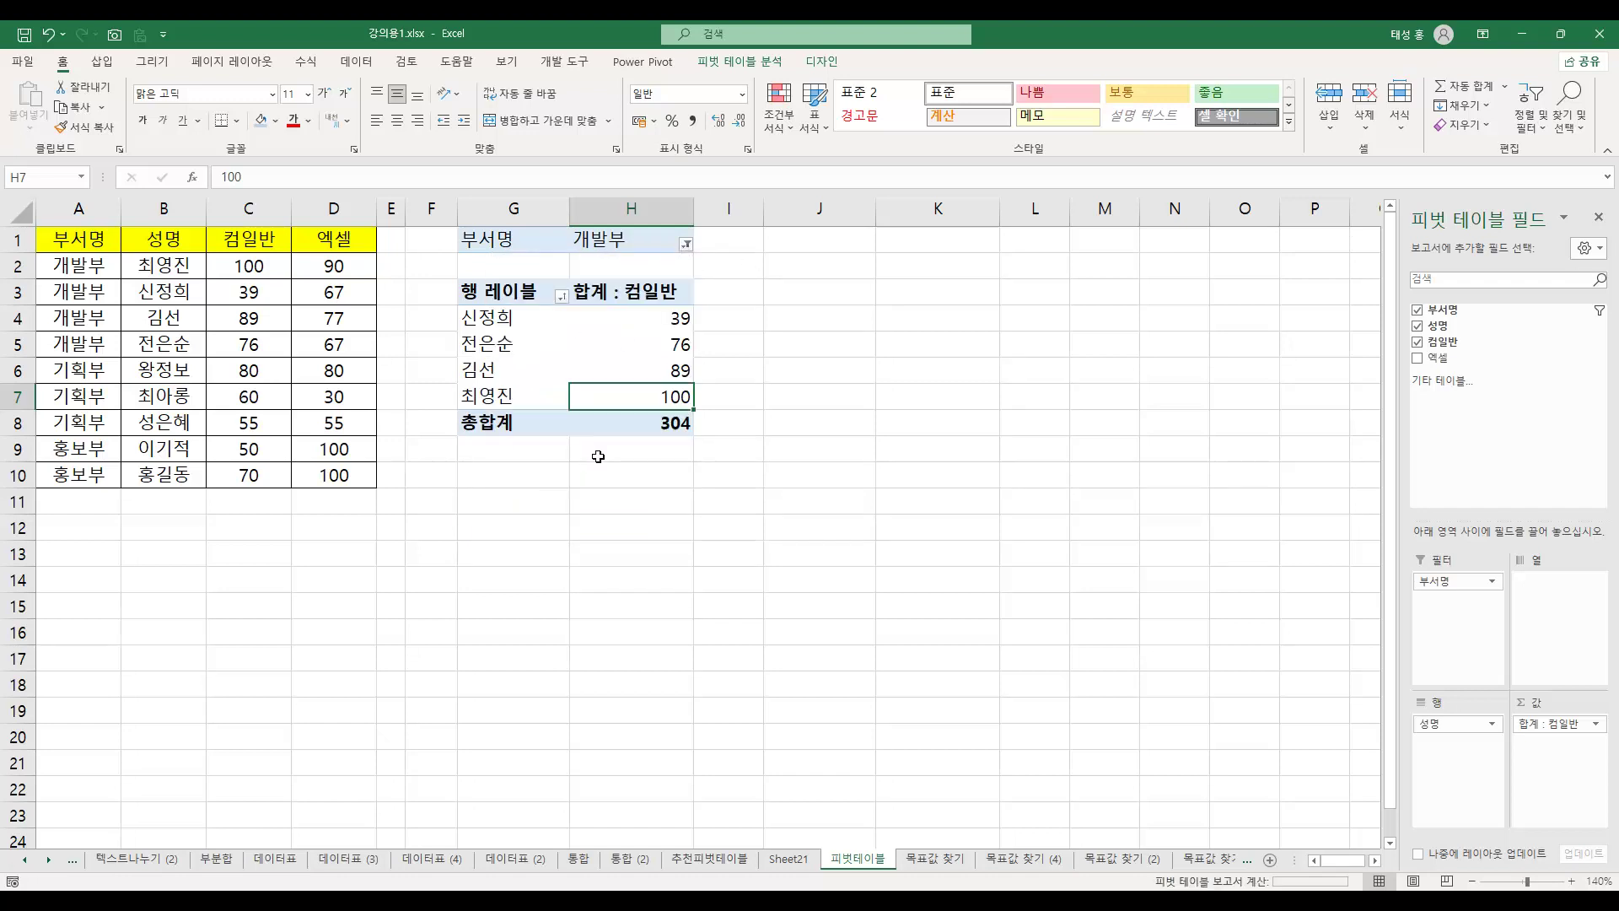
click(686, 244)
click(529, 329)
click(584, 462)
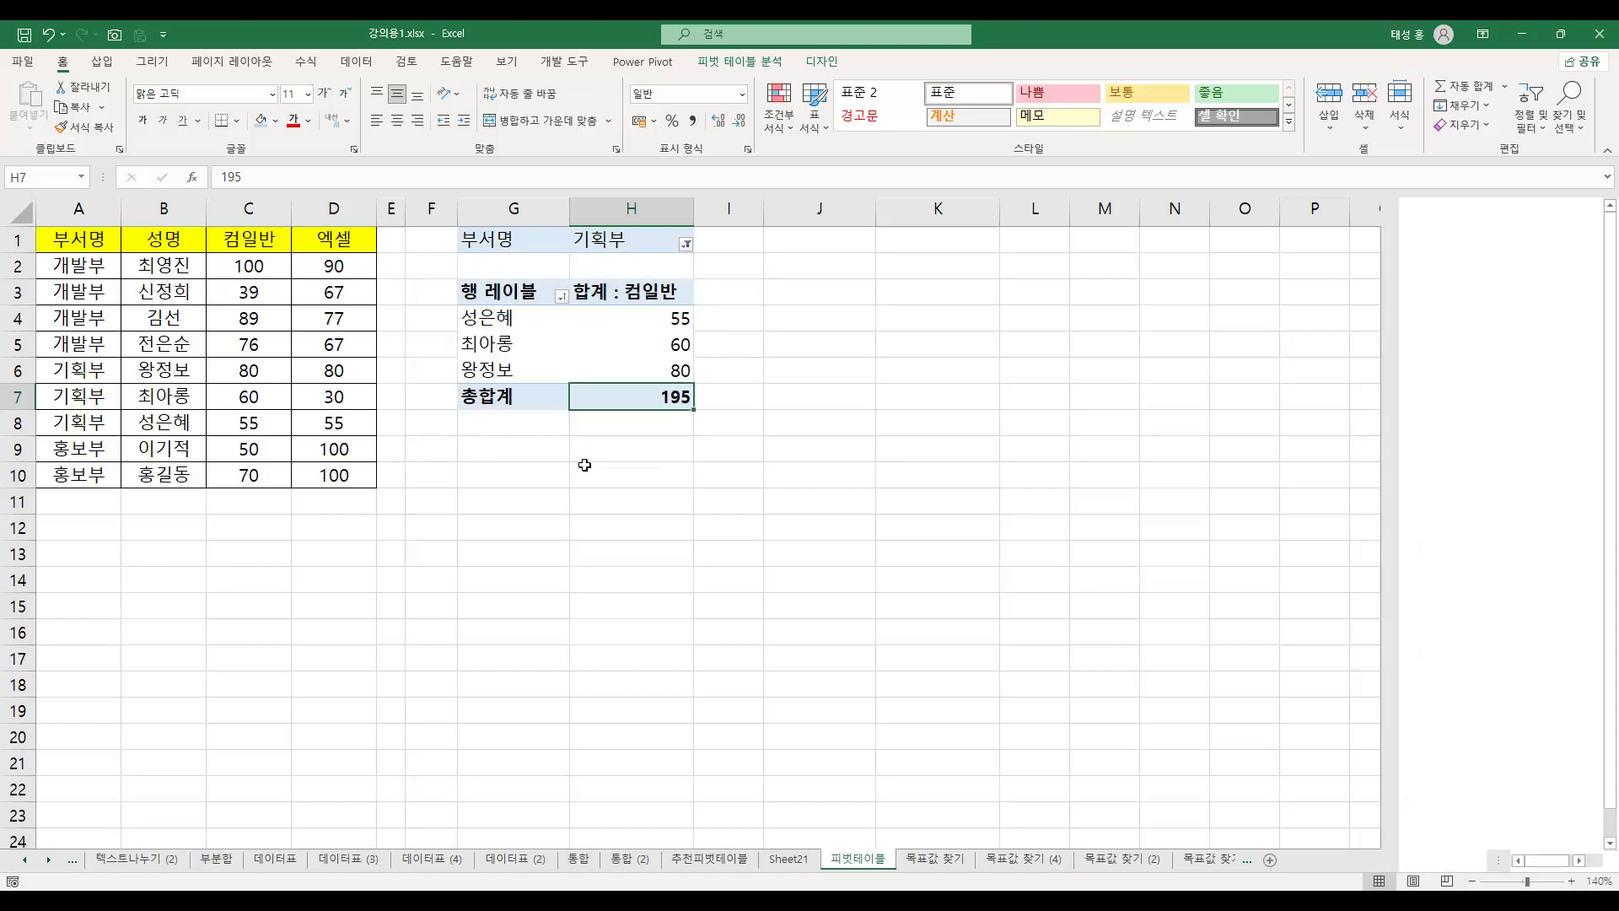
Step: Reset the 부서명 report filter to (모두)
click(687, 245)
click(529, 283)
click(584, 462)
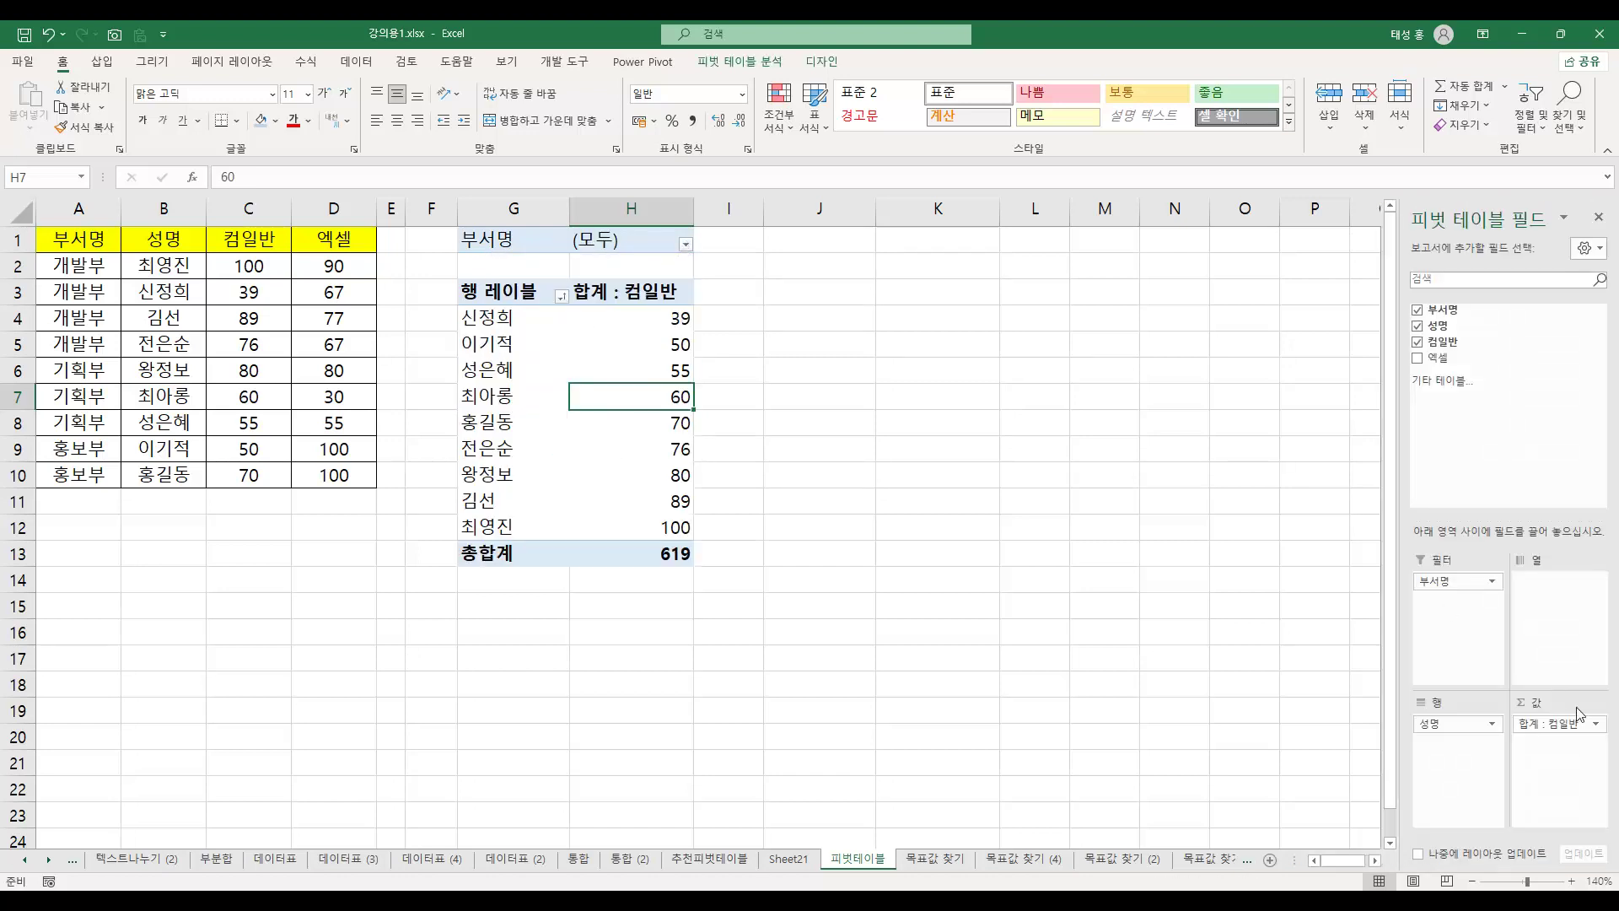
Step: Add the 엑셀 field to the pivot table's values area below 합계 : 컴일반
drag(1436, 357, 1554, 758)
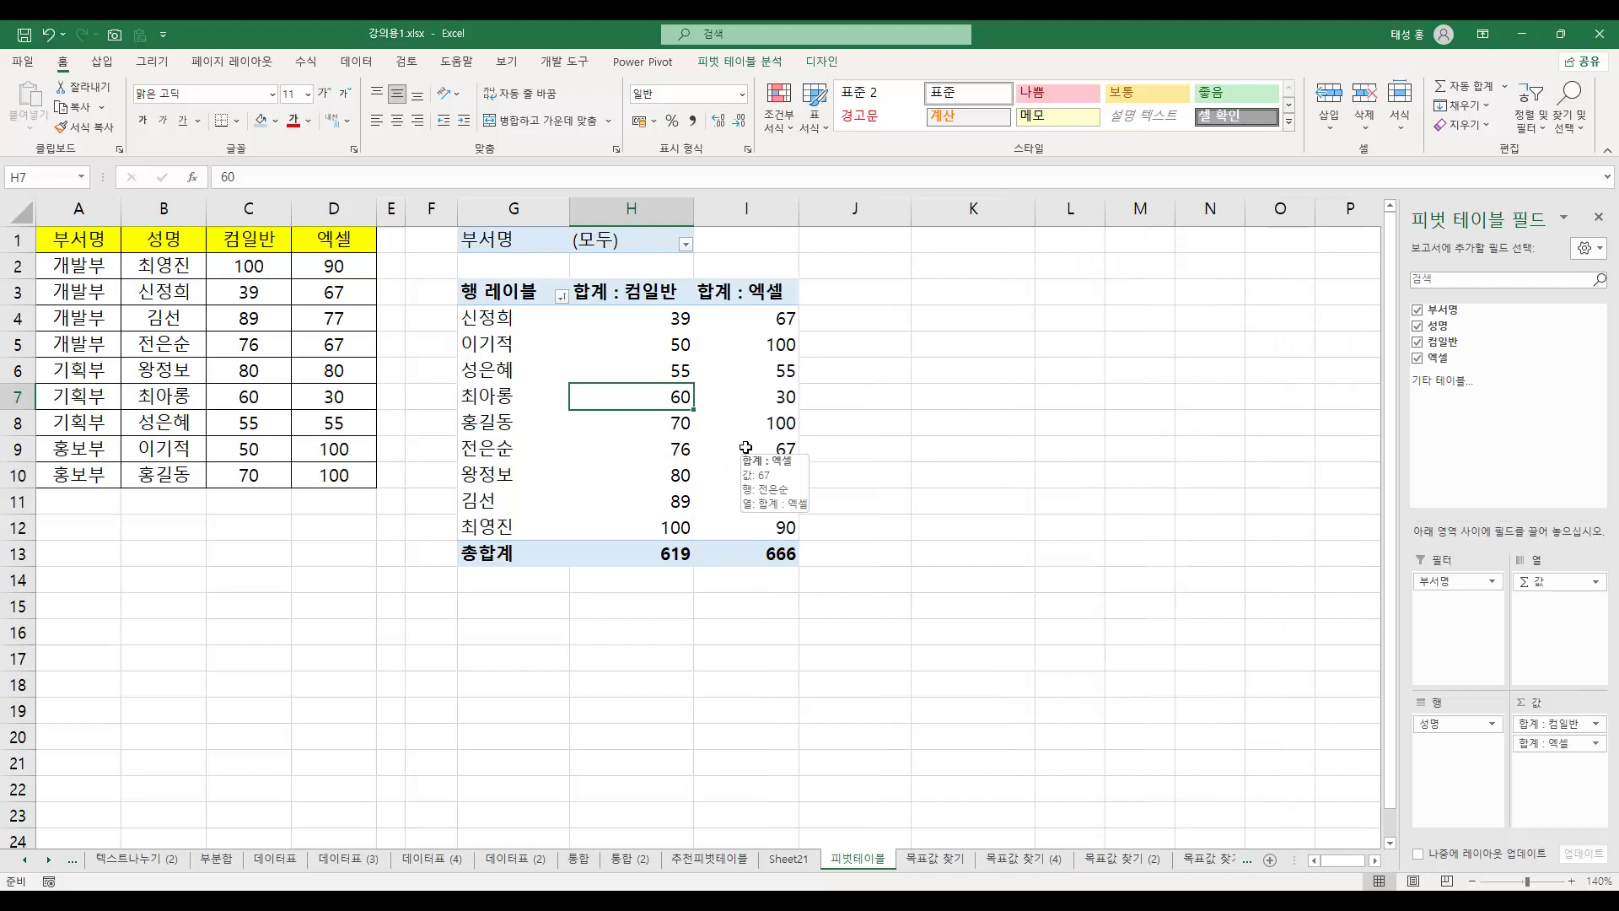
Step: Review the available summary functions in the value field settings of 합계 : 컴일반 without changing them
click(1598, 725)
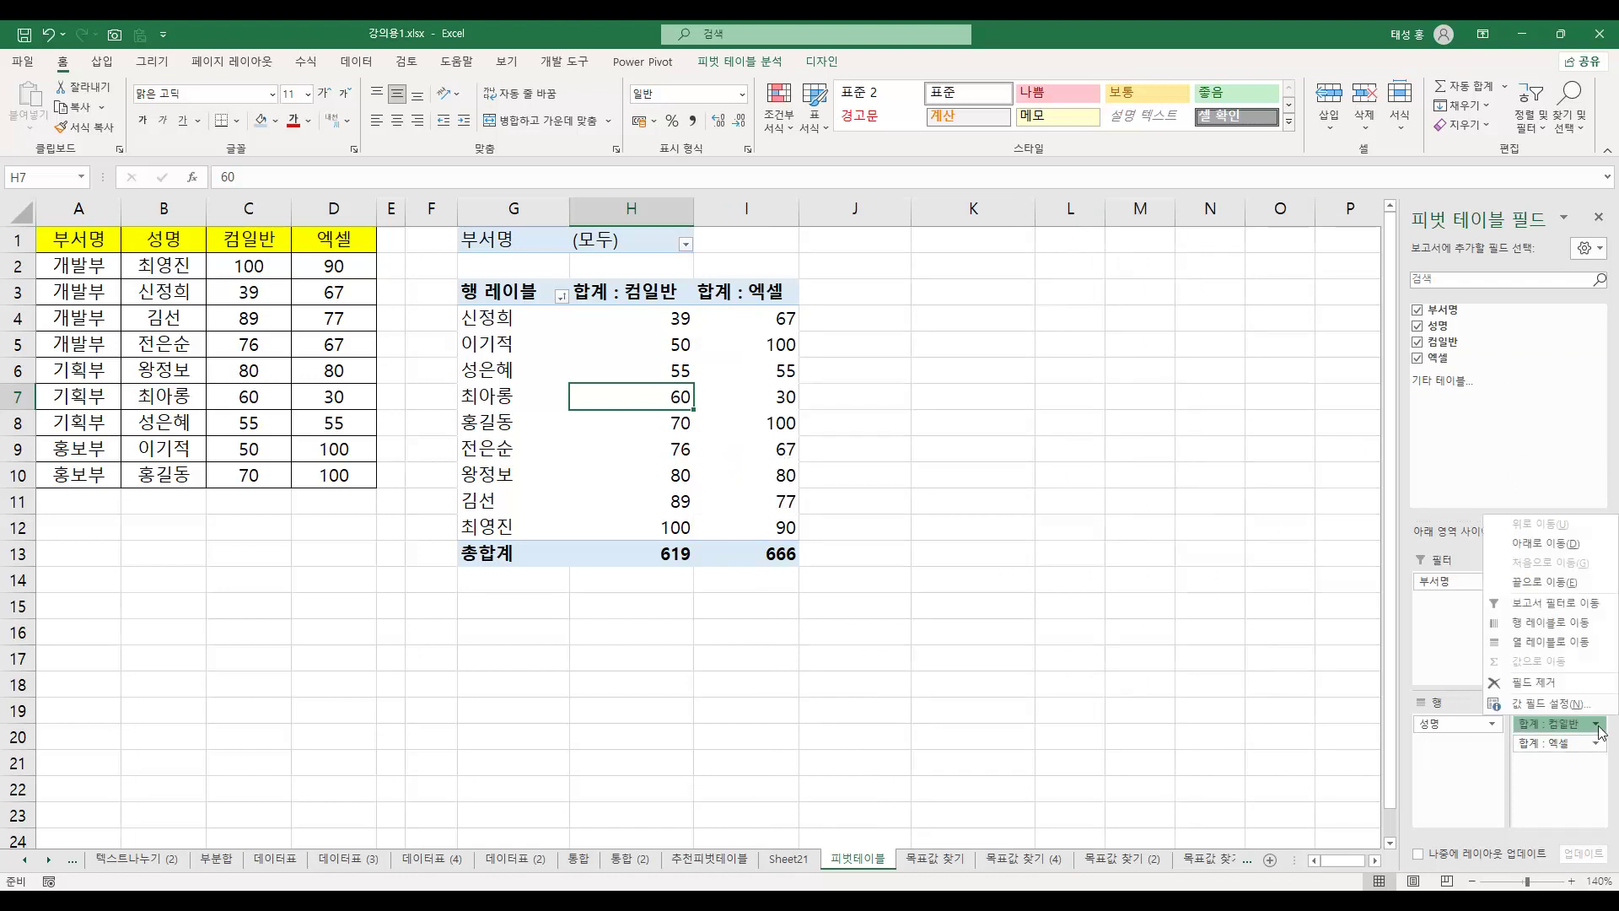
click(1556, 703)
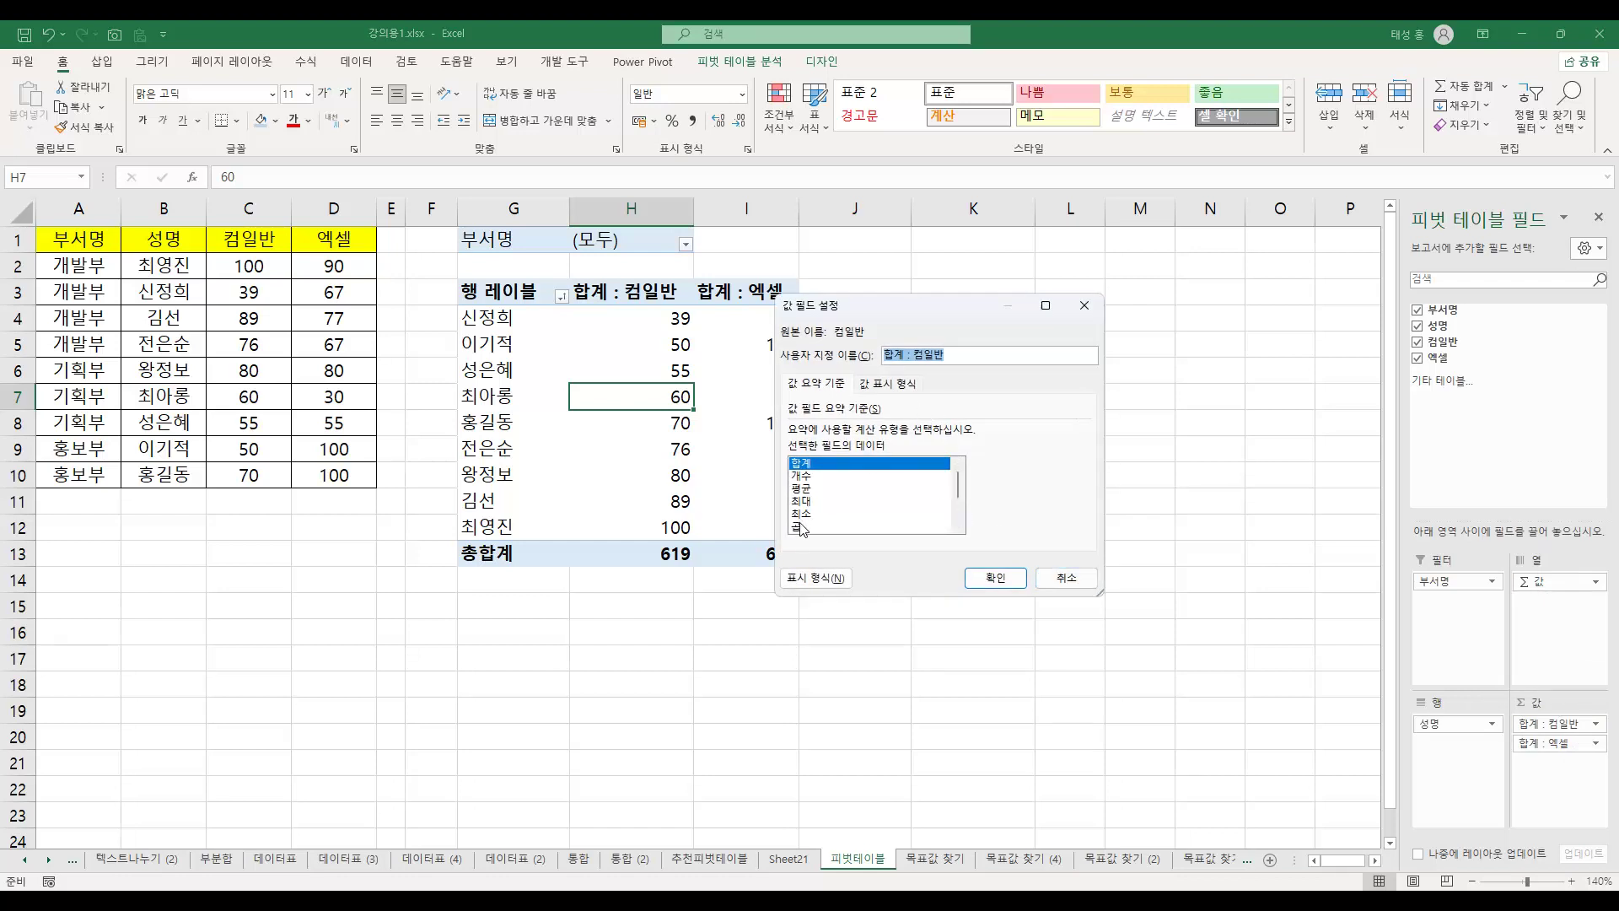
mouse_move(958, 488)
mouse_down()
mouse_move(958, 514)
mouse_move(962, 493)
mouse_up()
click(1086, 584)
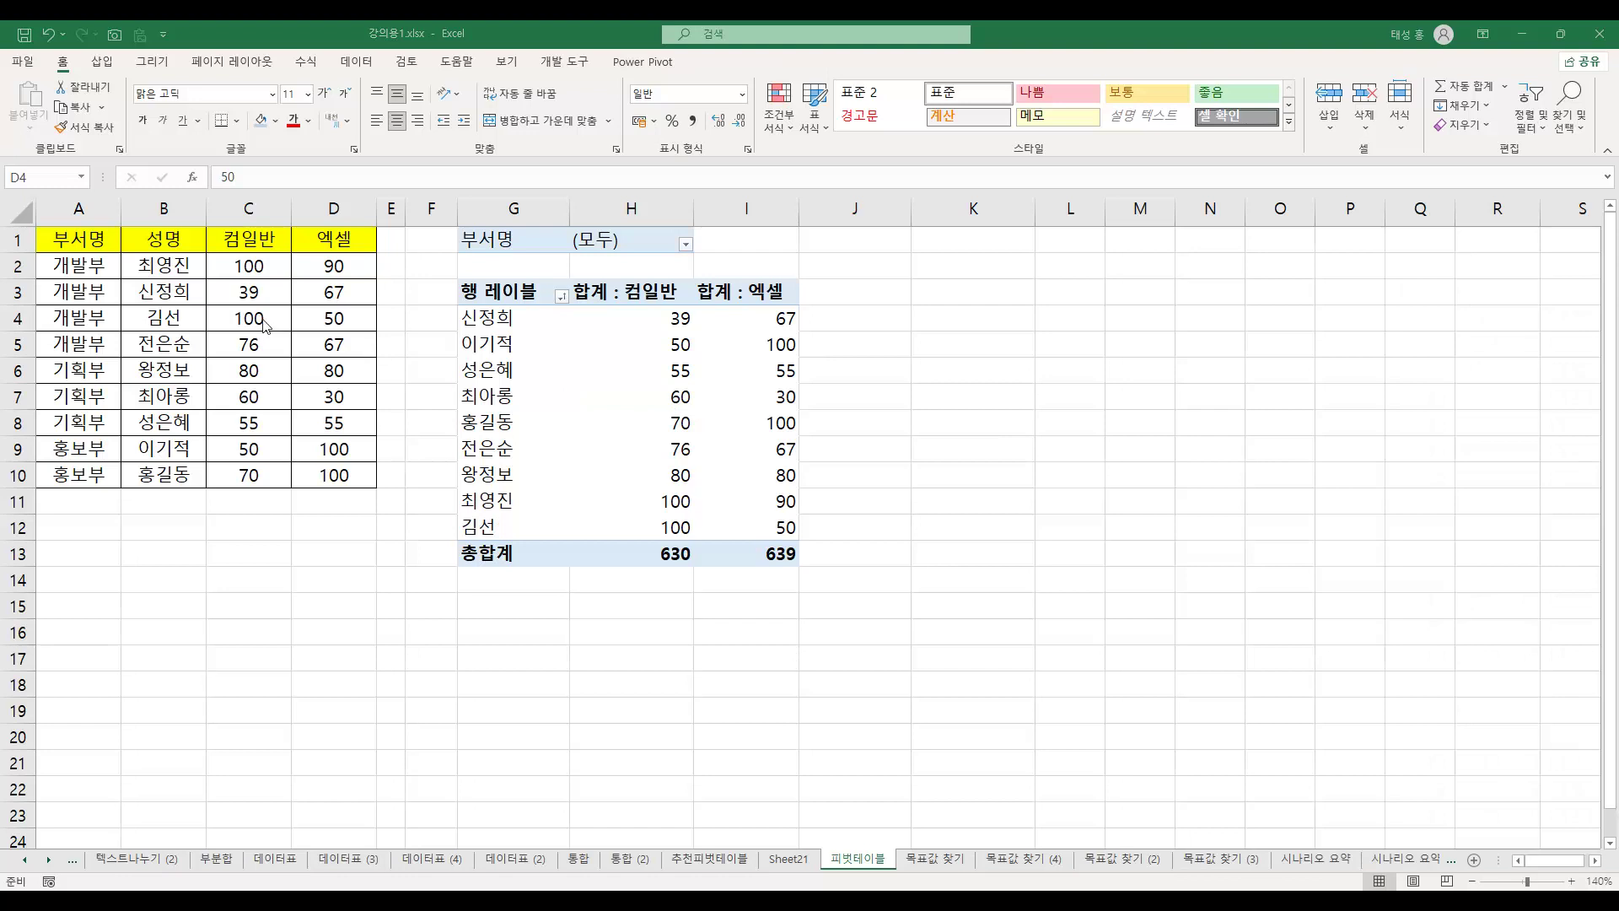
Step: Compare source cells C4 and D4 with the matching values in row 12 of the pivot table
click(267, 322)
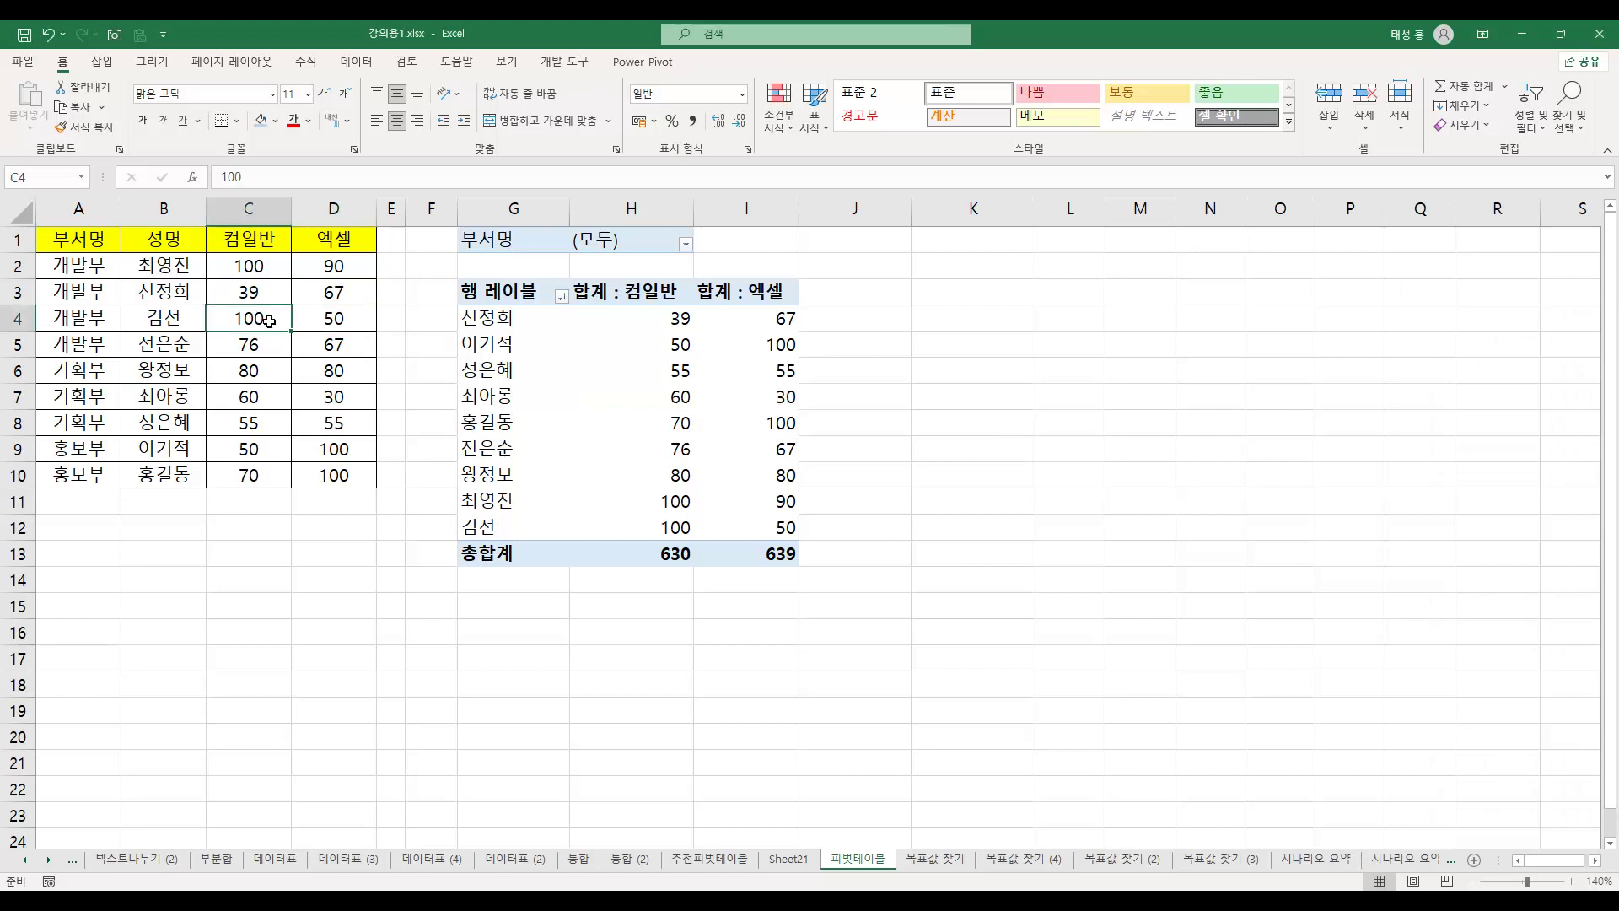
click(687, 530)
click(352, 324)
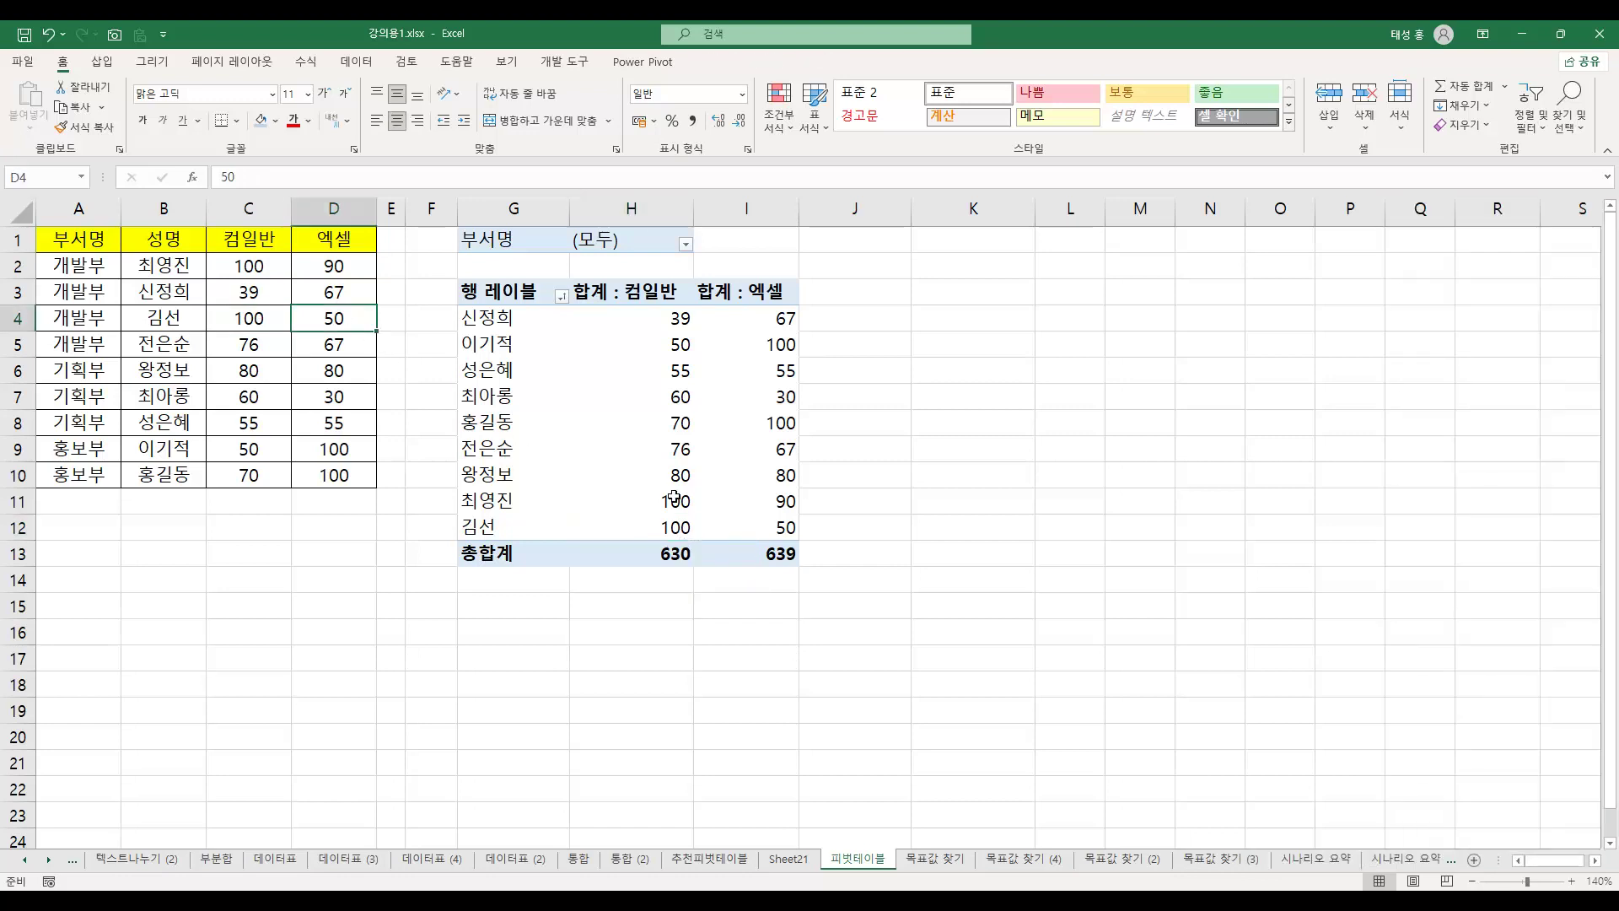
click(727, 523)
Step: Set the 엑셀 score in source cell D4 to 100
click(348, 323)
text(100)
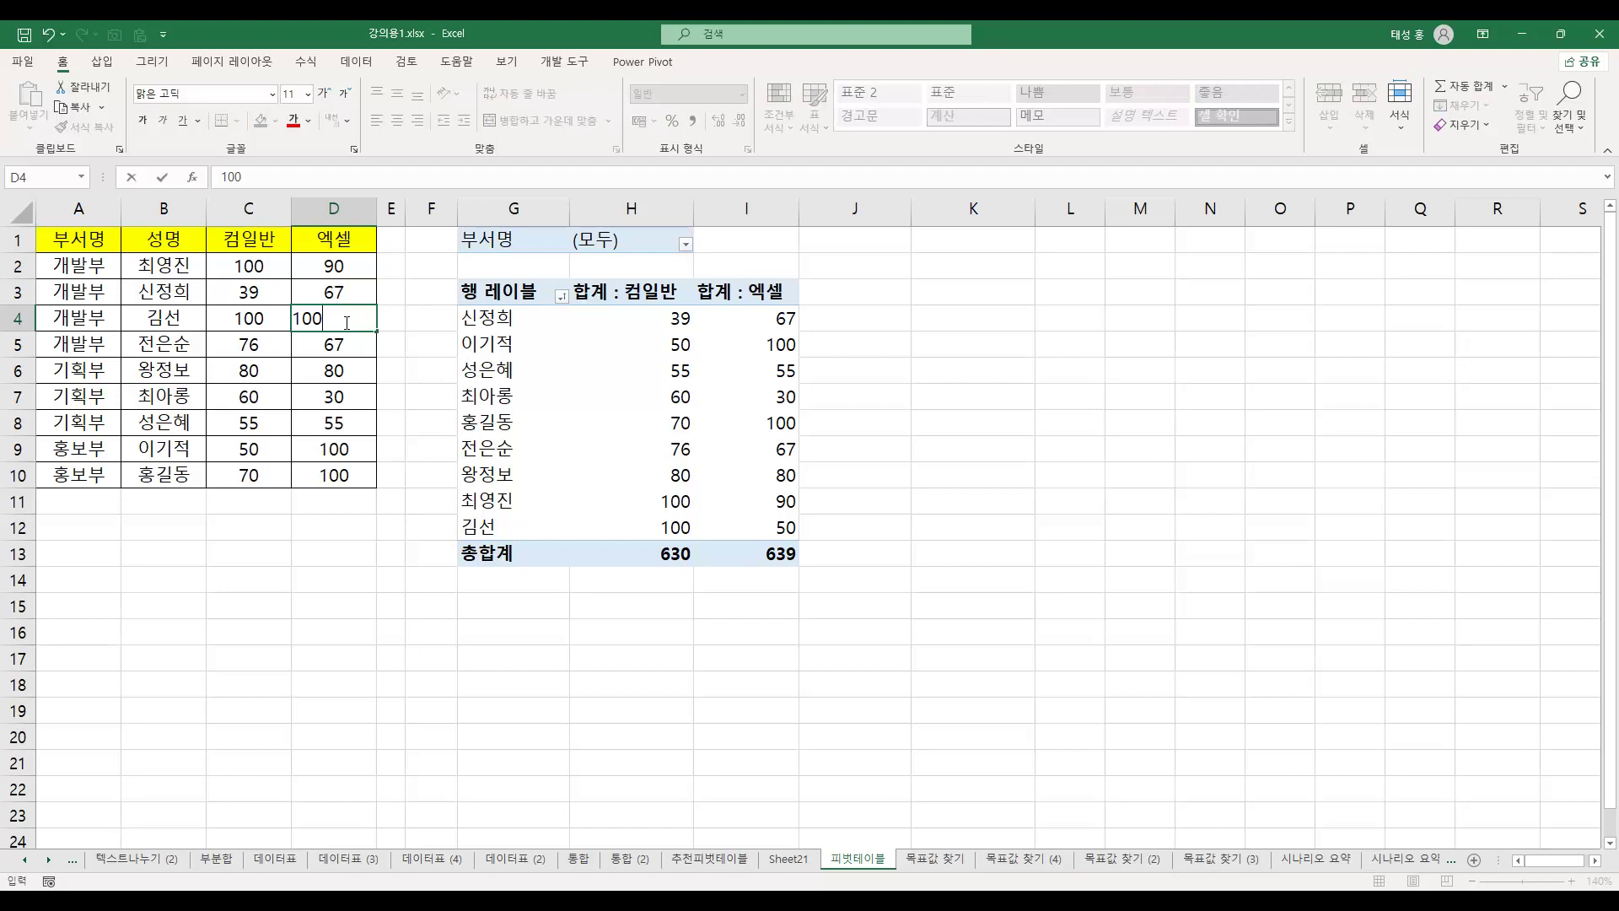
click(335, 348)
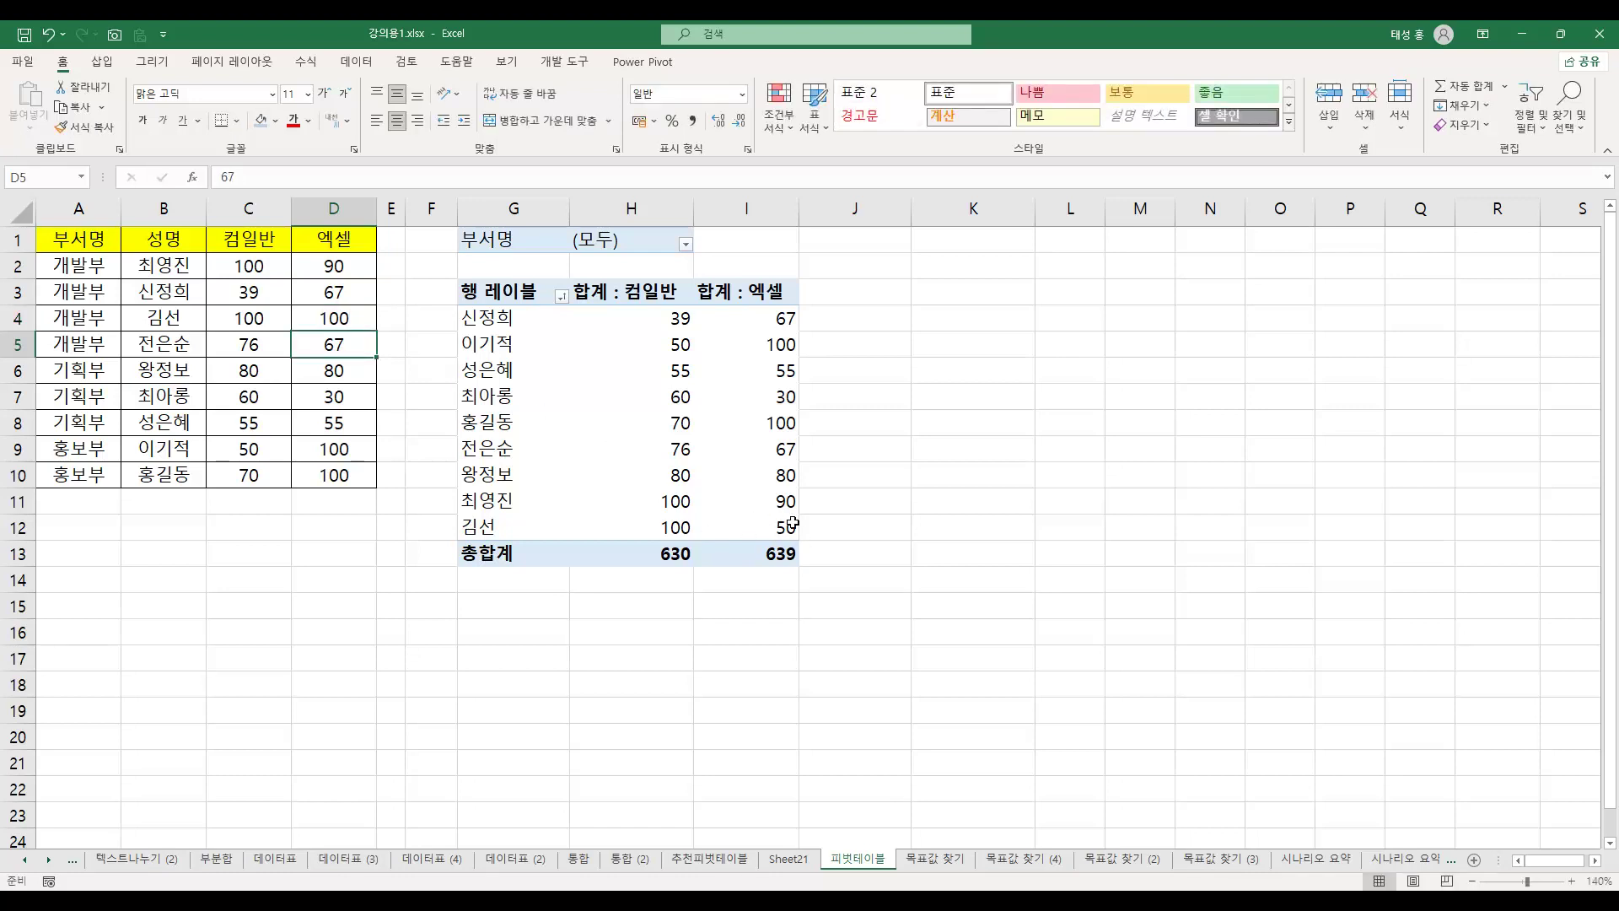
Step: Refresh all data sources in the workbook with 모두 새로 고침 so the pivot table picks up the edited score
click(750, 529)
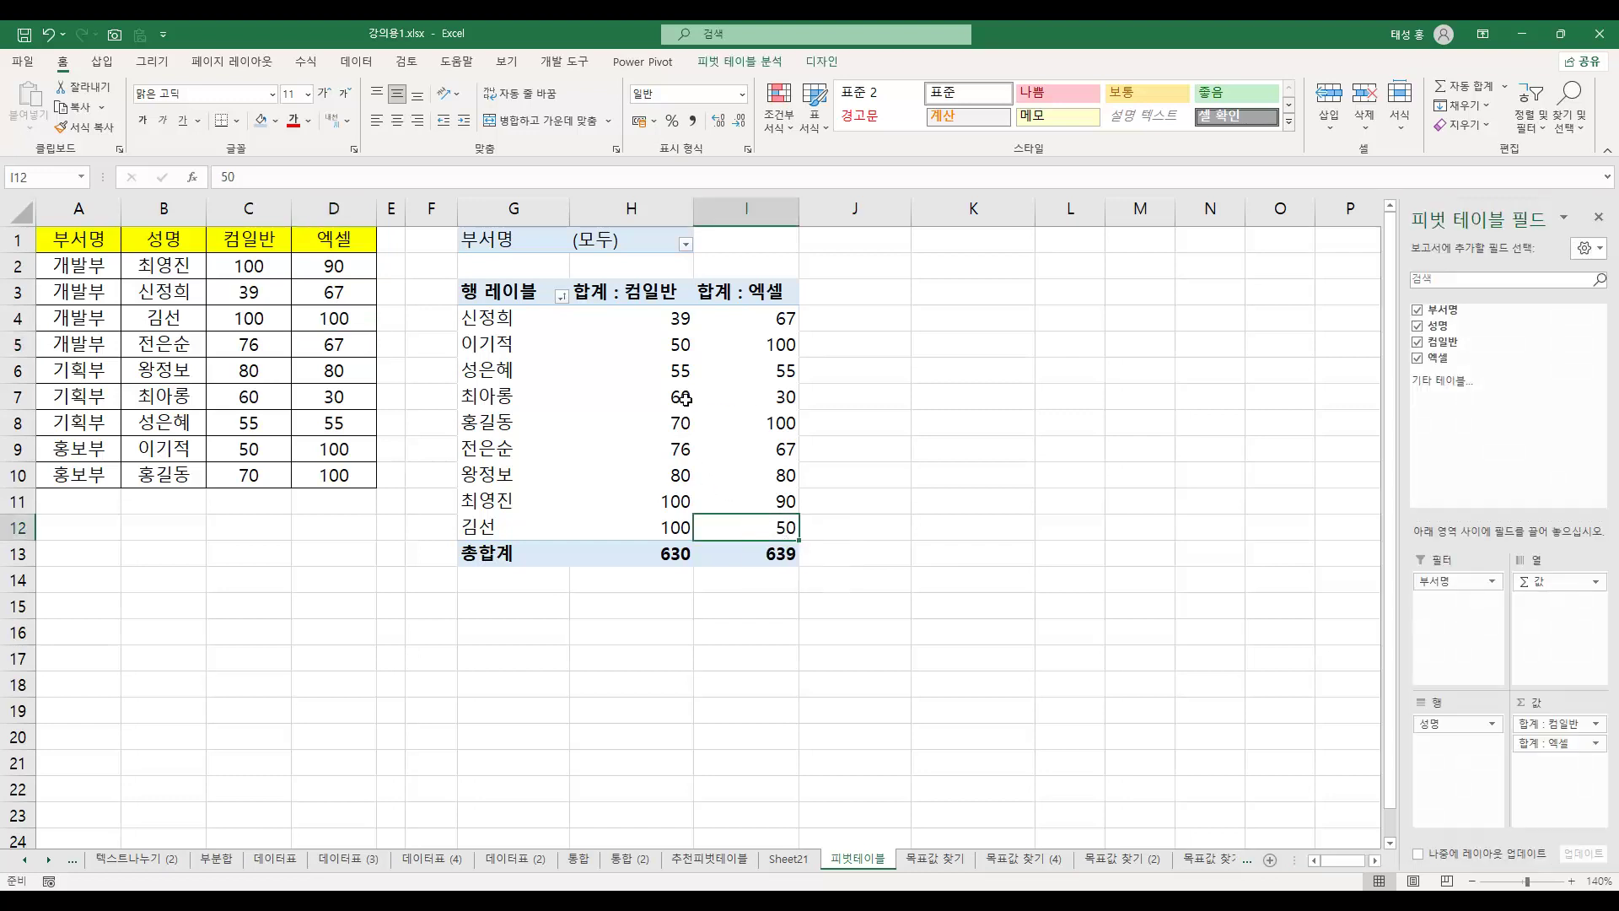
click(752, 64)
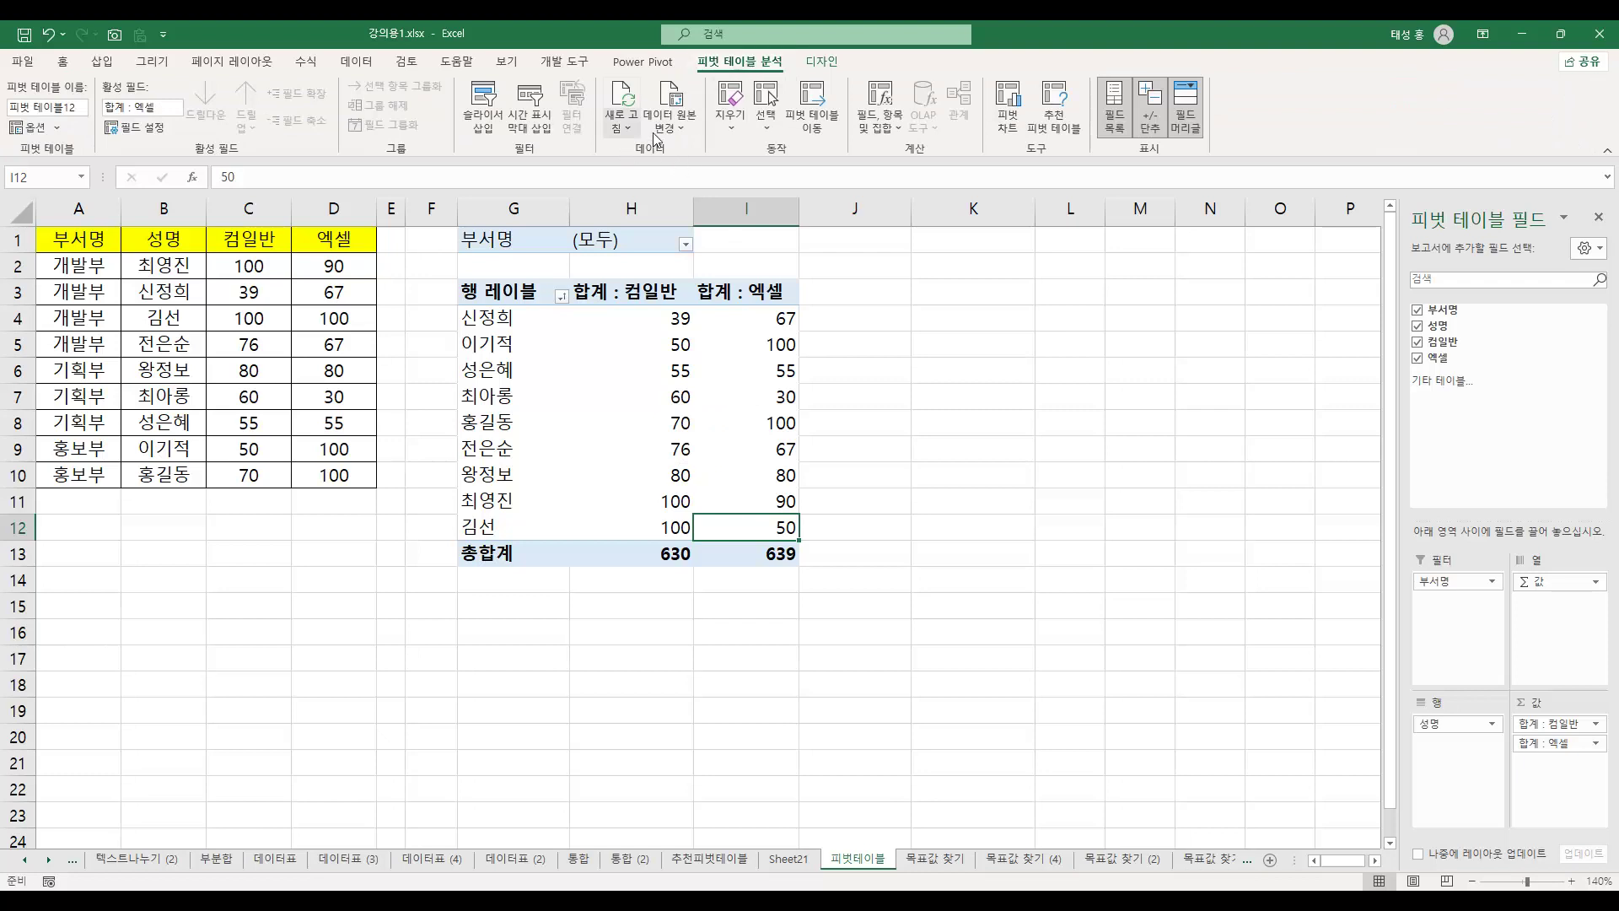
click(620, 132)
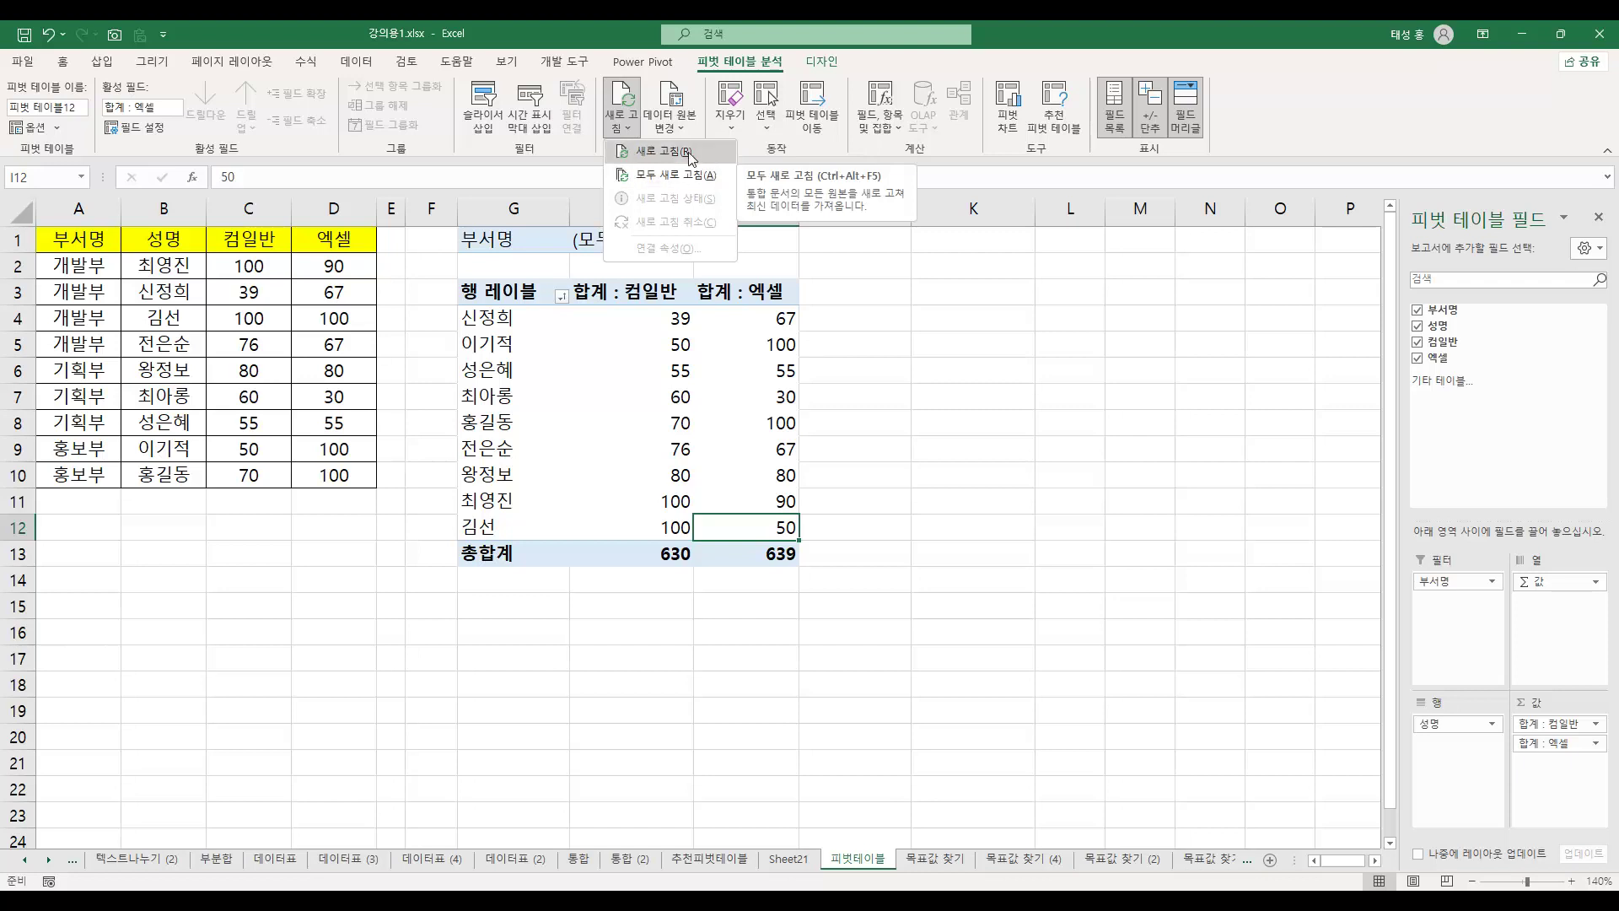
click(705, 179)
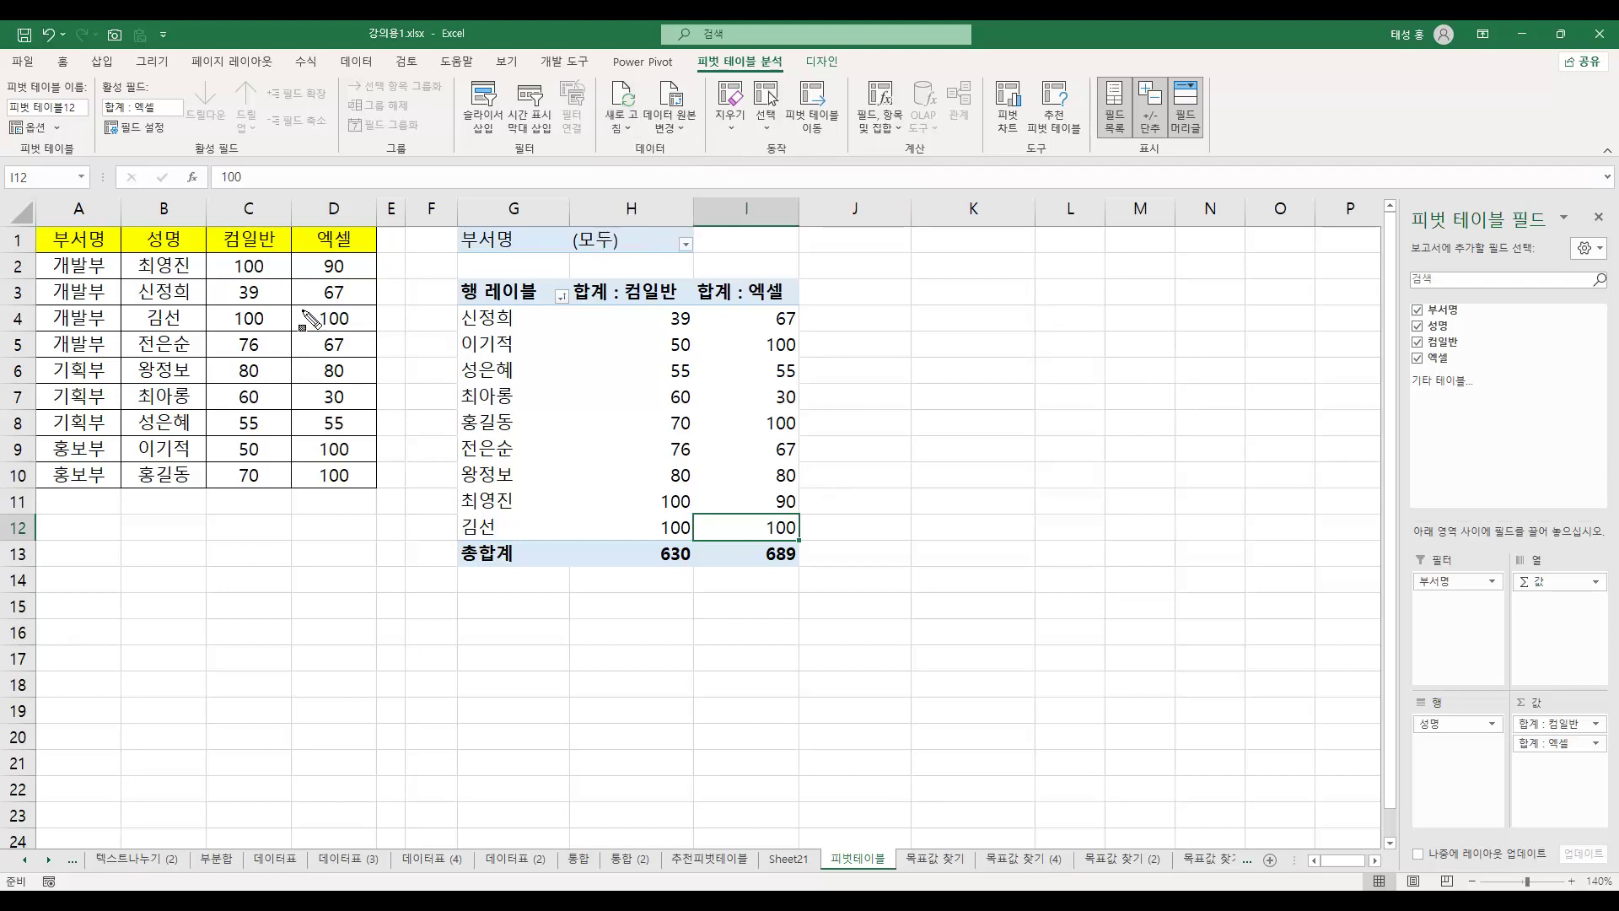
Step: Highlight source cell D4 and pivot table cell I12 in yellow, and clear the highlights
drag(302, 318, 371, 318)
drag(707, 527, 793, 529)
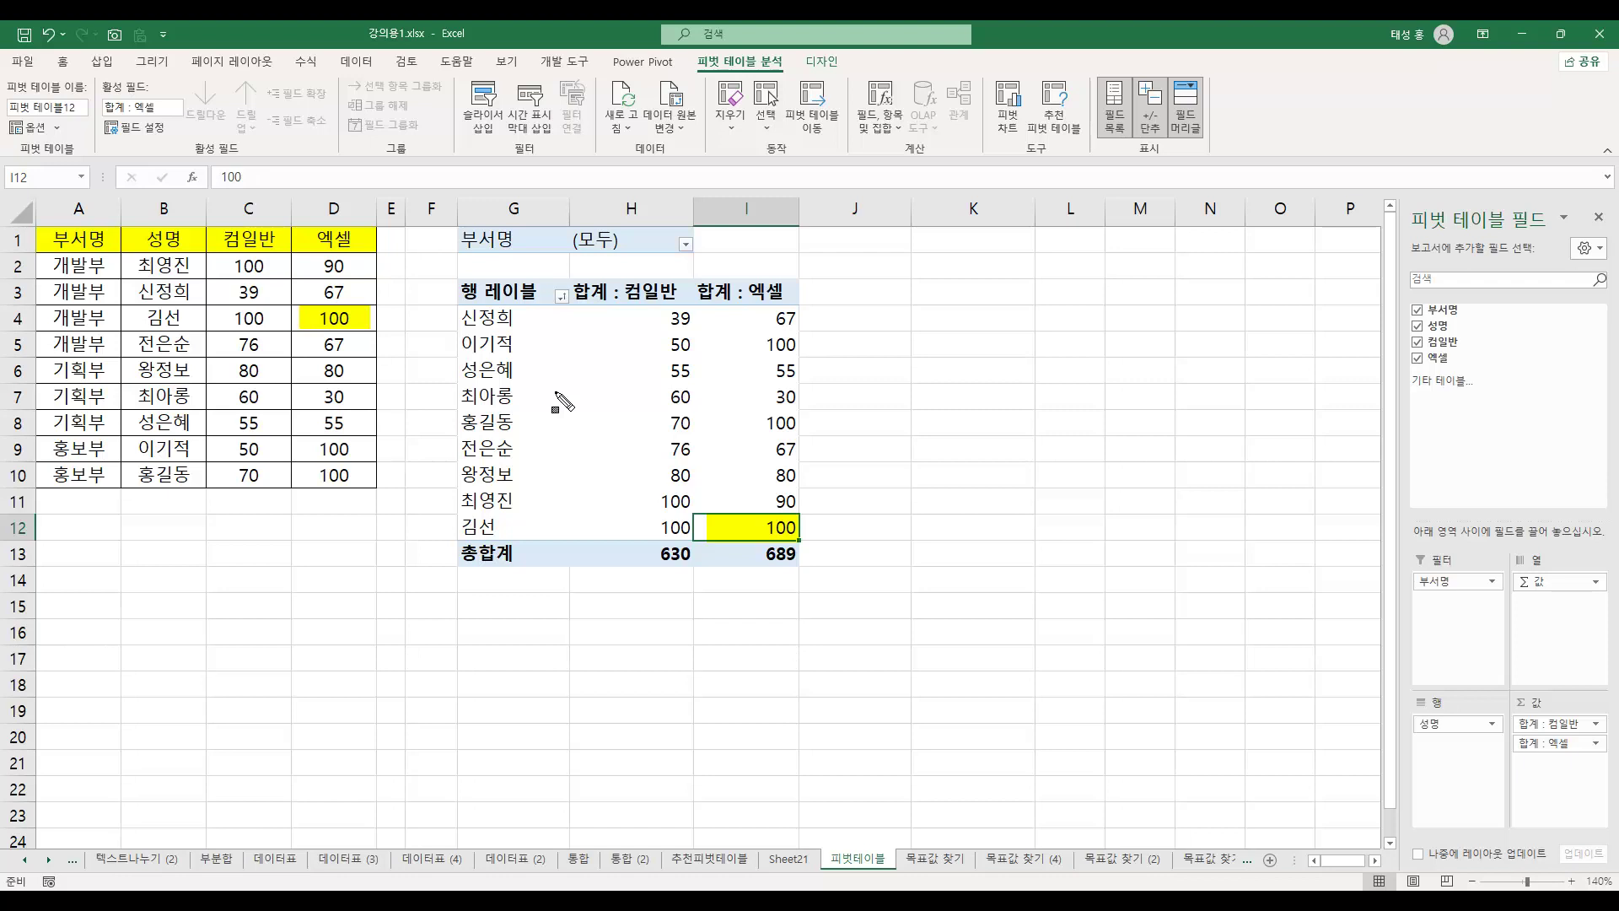
key(Escape)
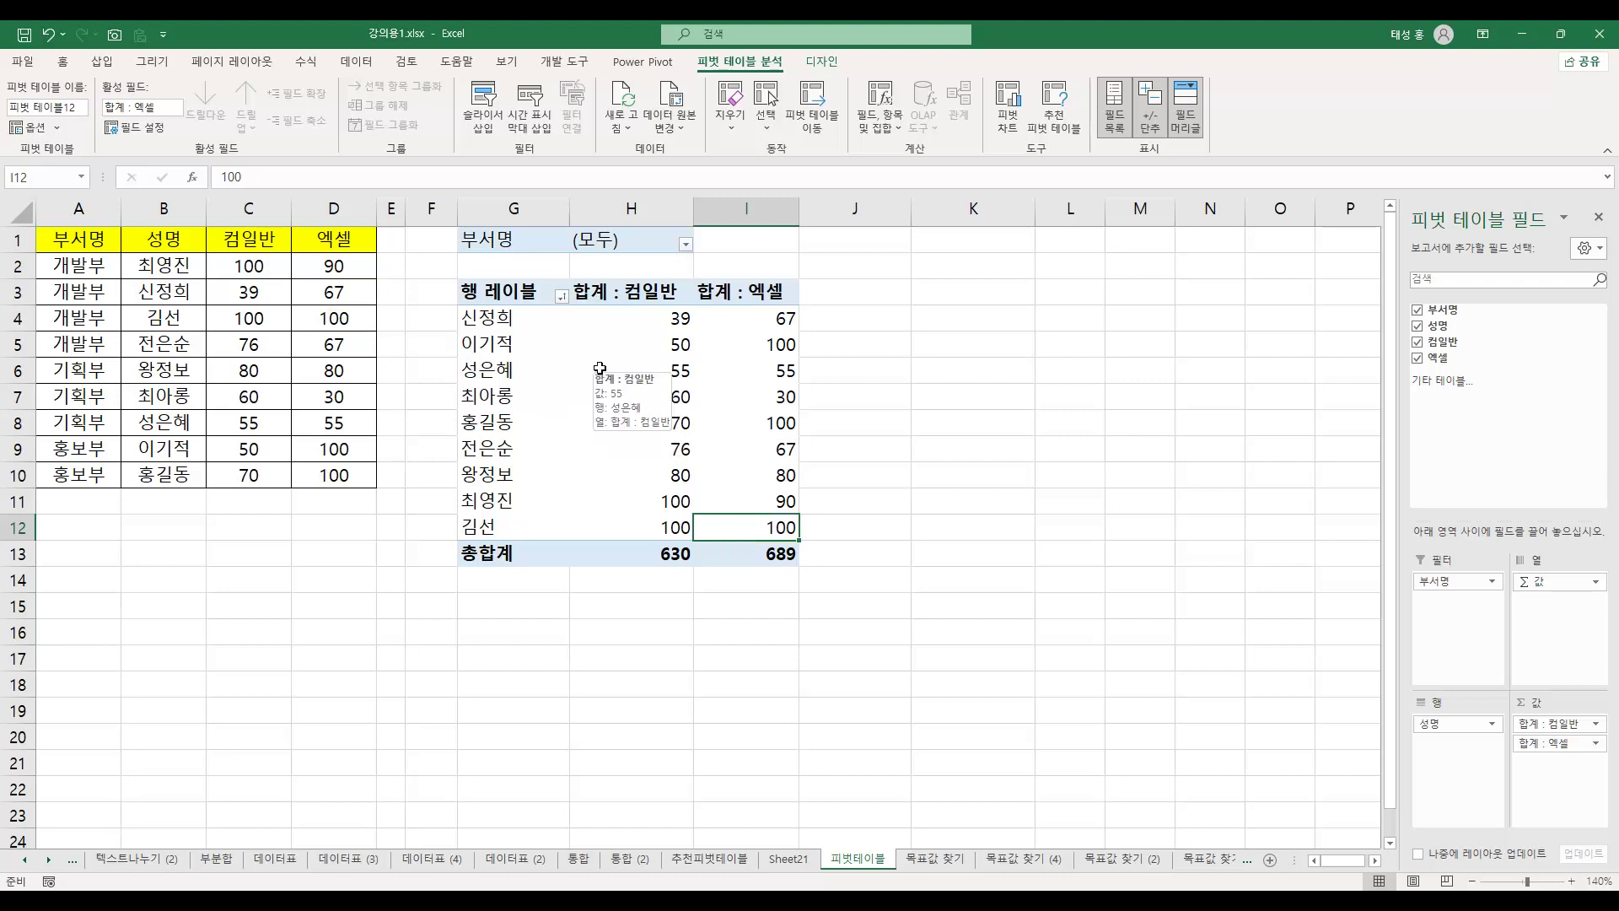
Step: Try to delete the value in pivot table cell H6 and dismiss the warning
click(598, 369)
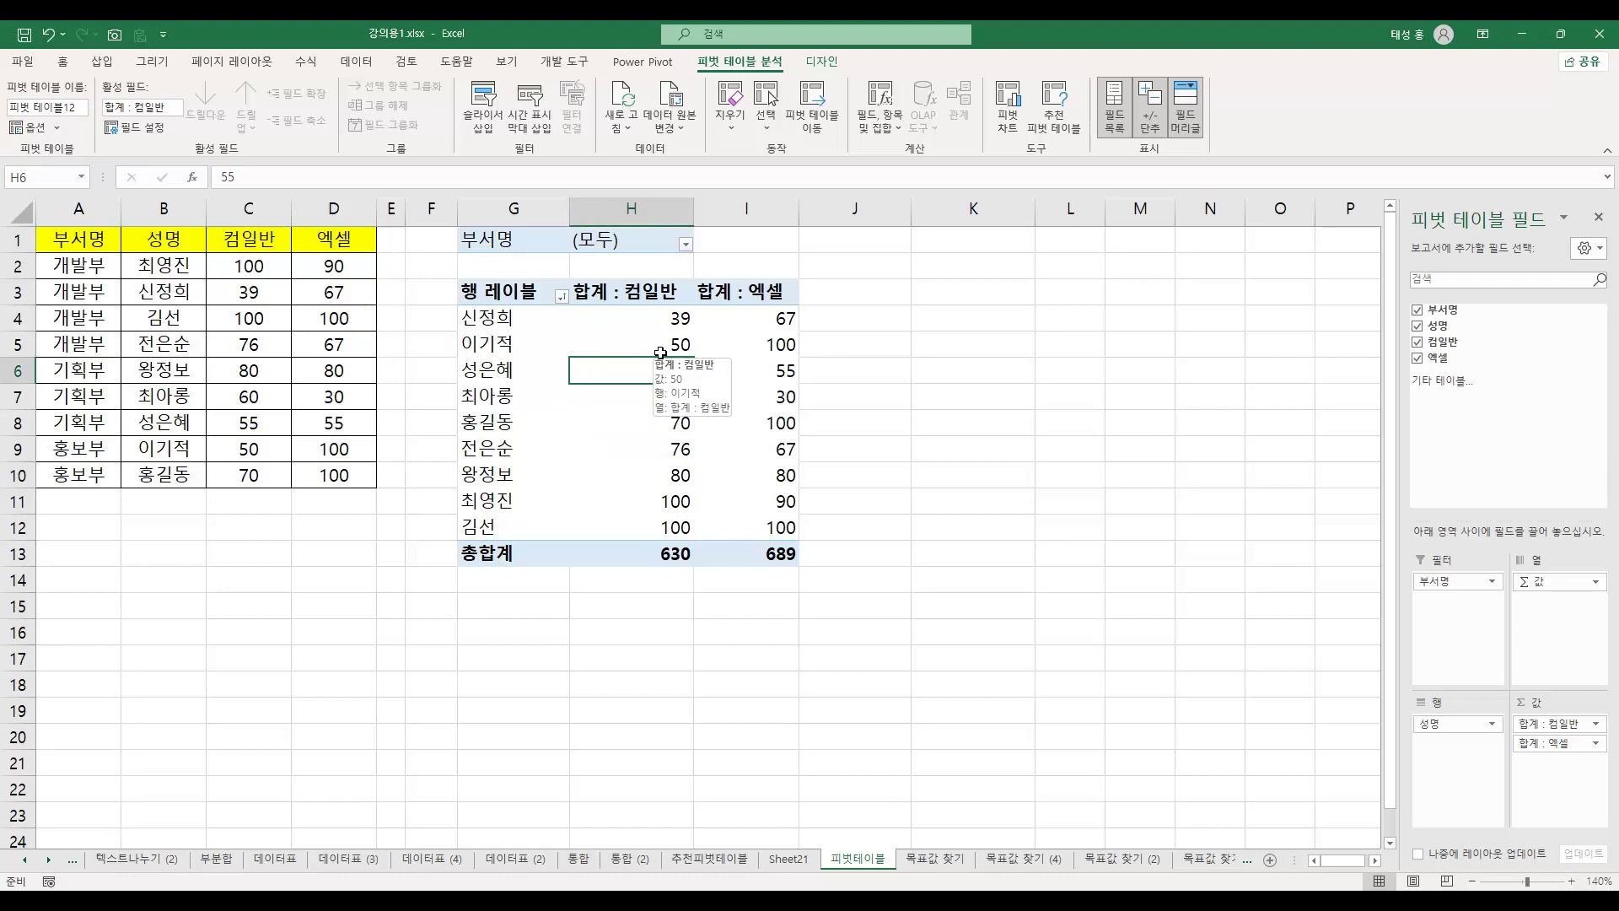
key(Delete)
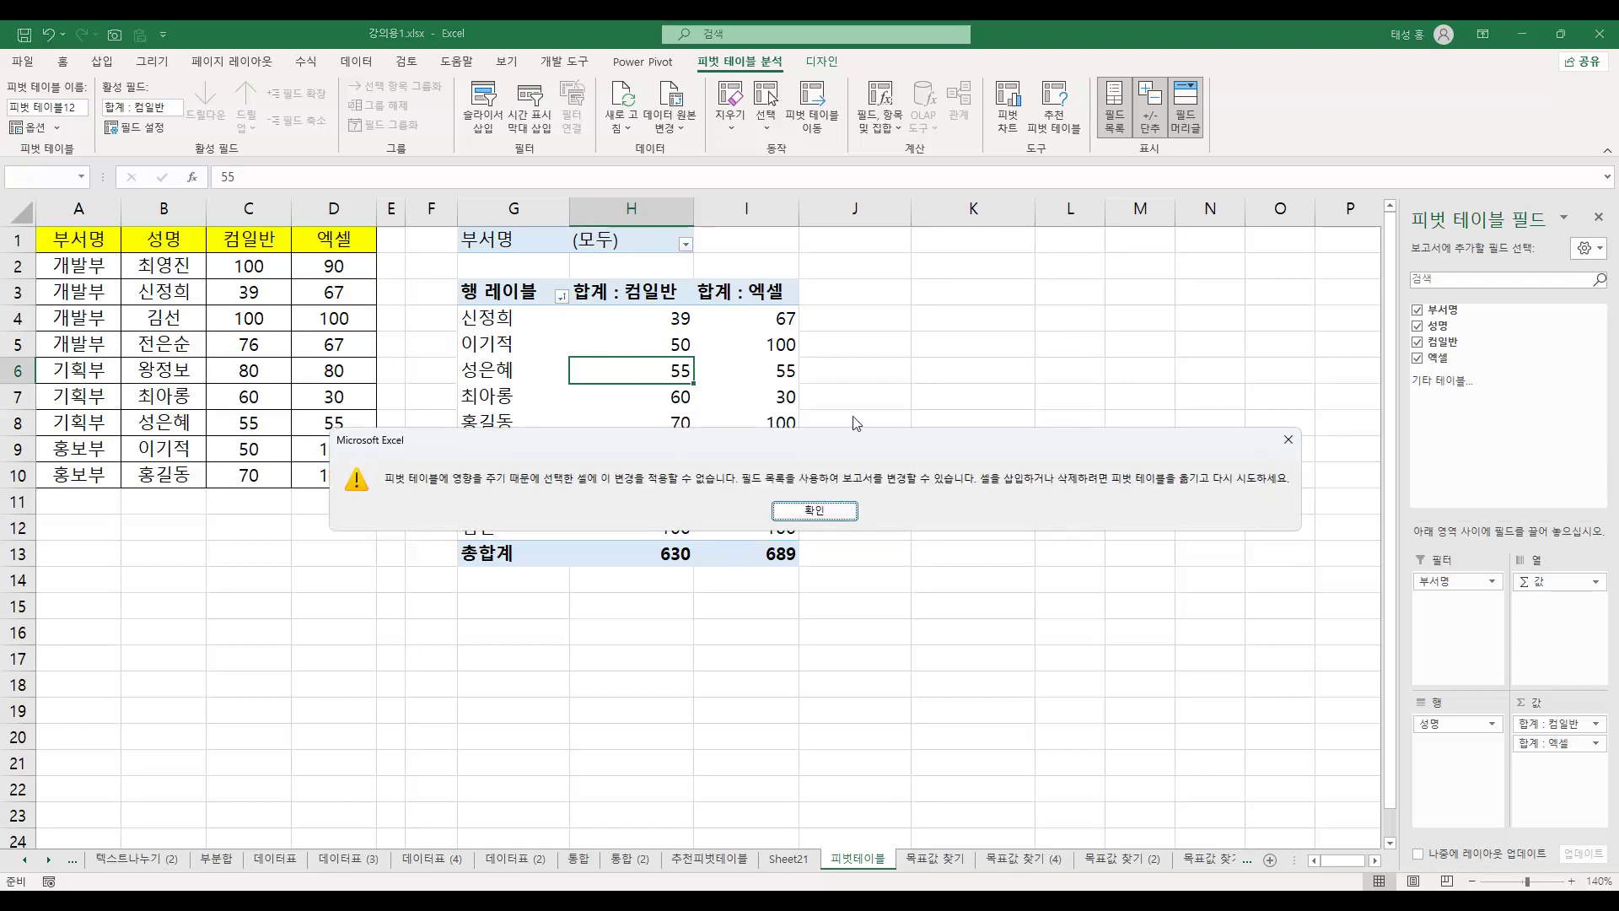
click(847, 516)
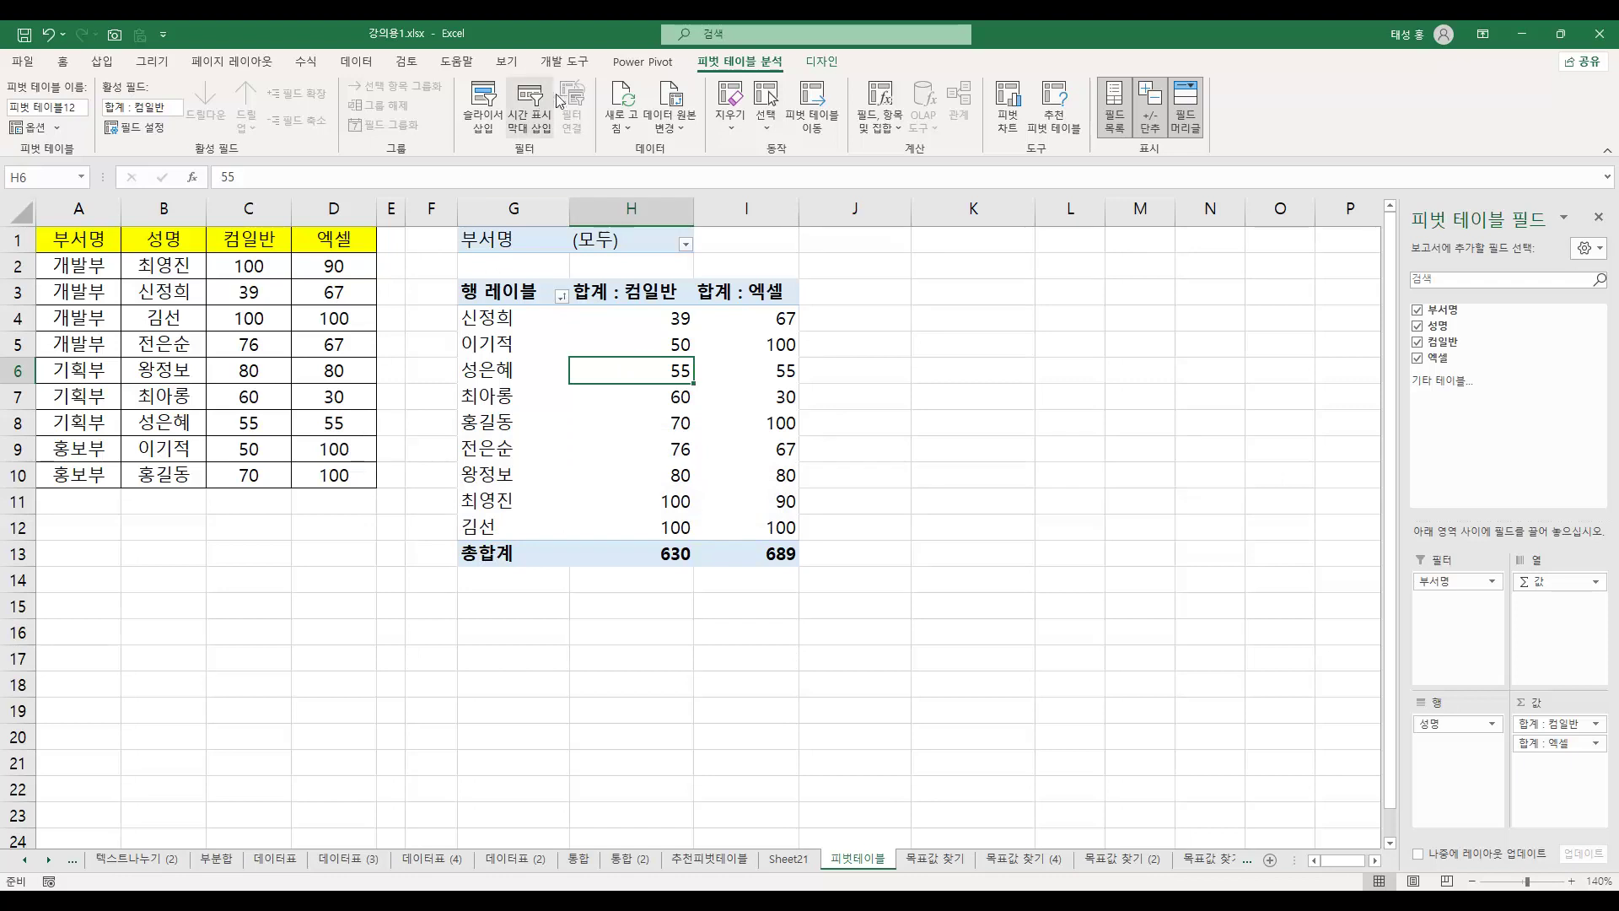
Step: Insert a pivot chart with its pivot table from source range A1:D10, placed at cell K3 of the existing worksheet
click(102, 62)
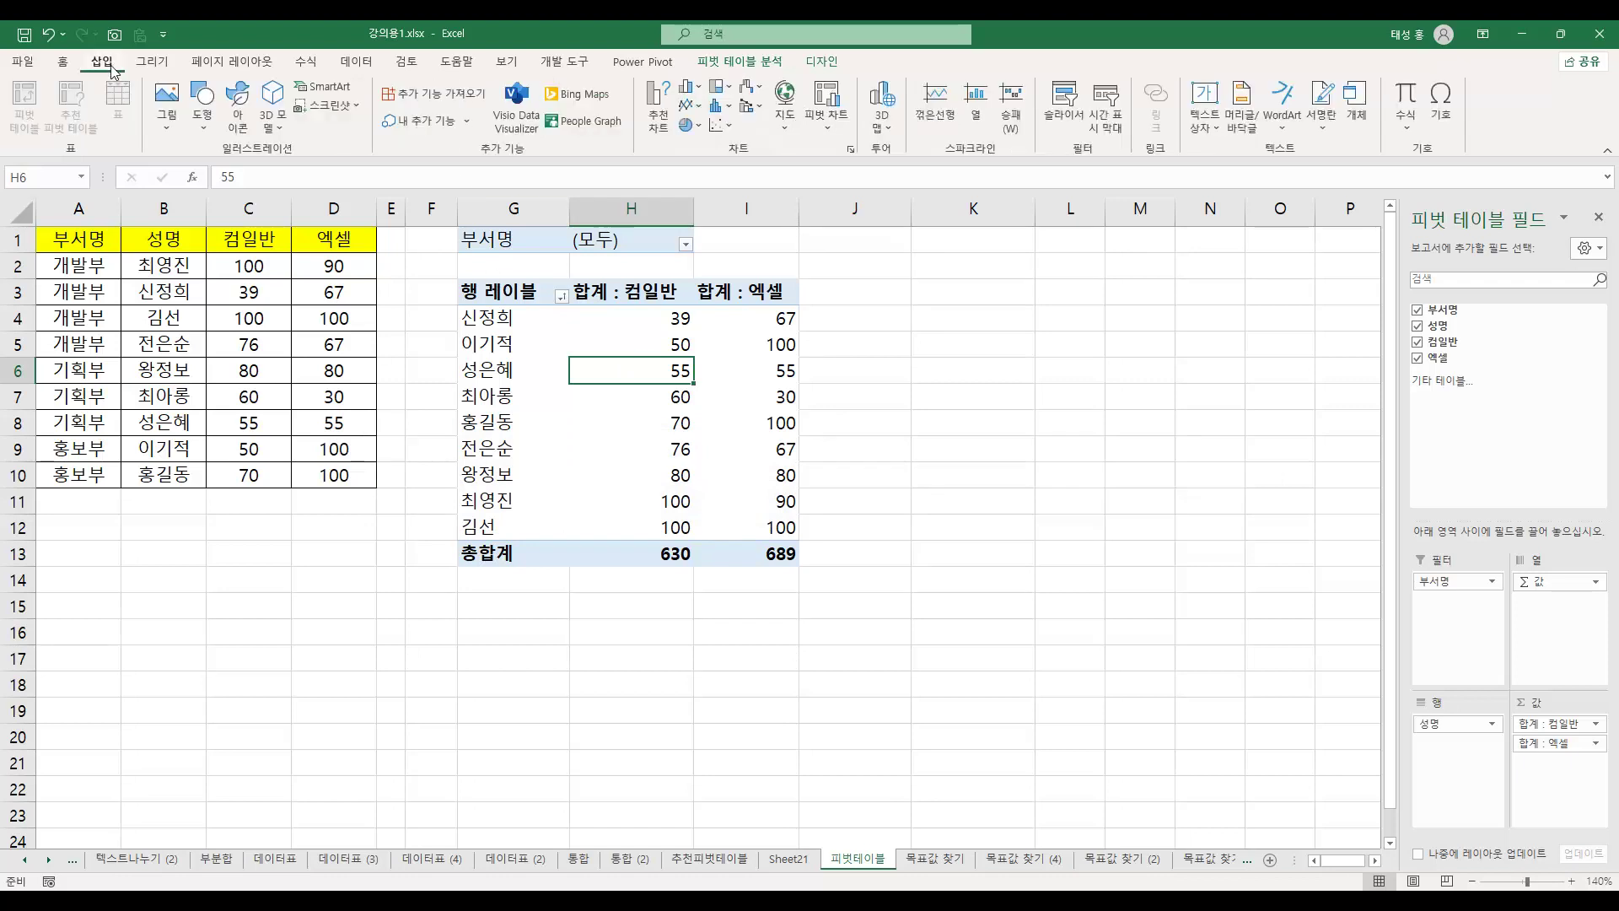
click(344, 371)
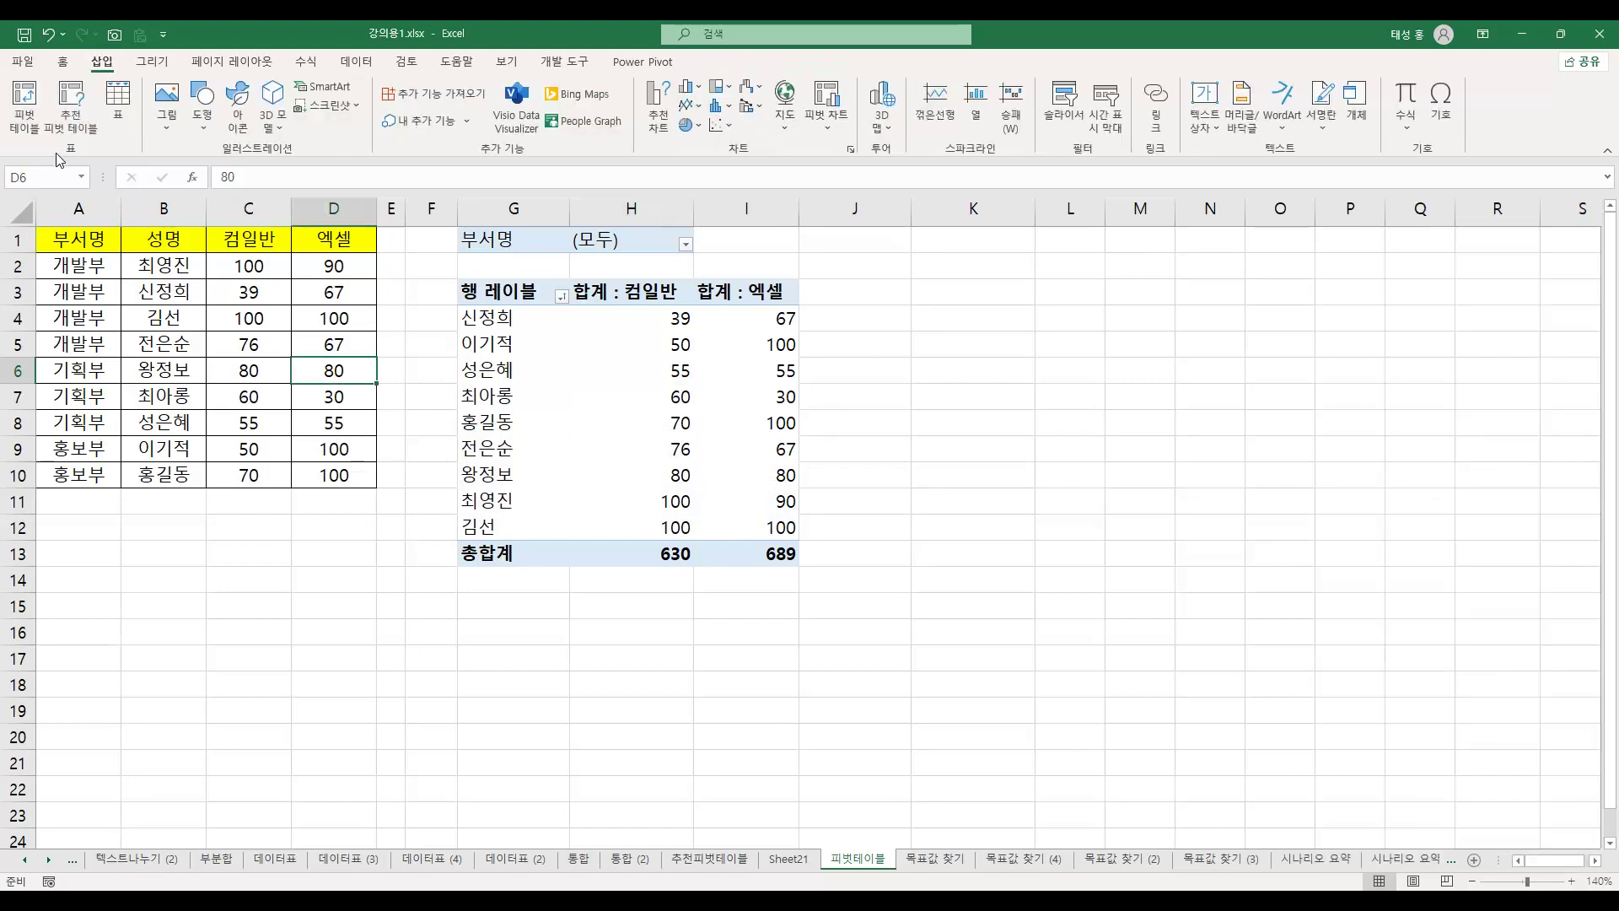
click(827, 128)
click(923, 172)
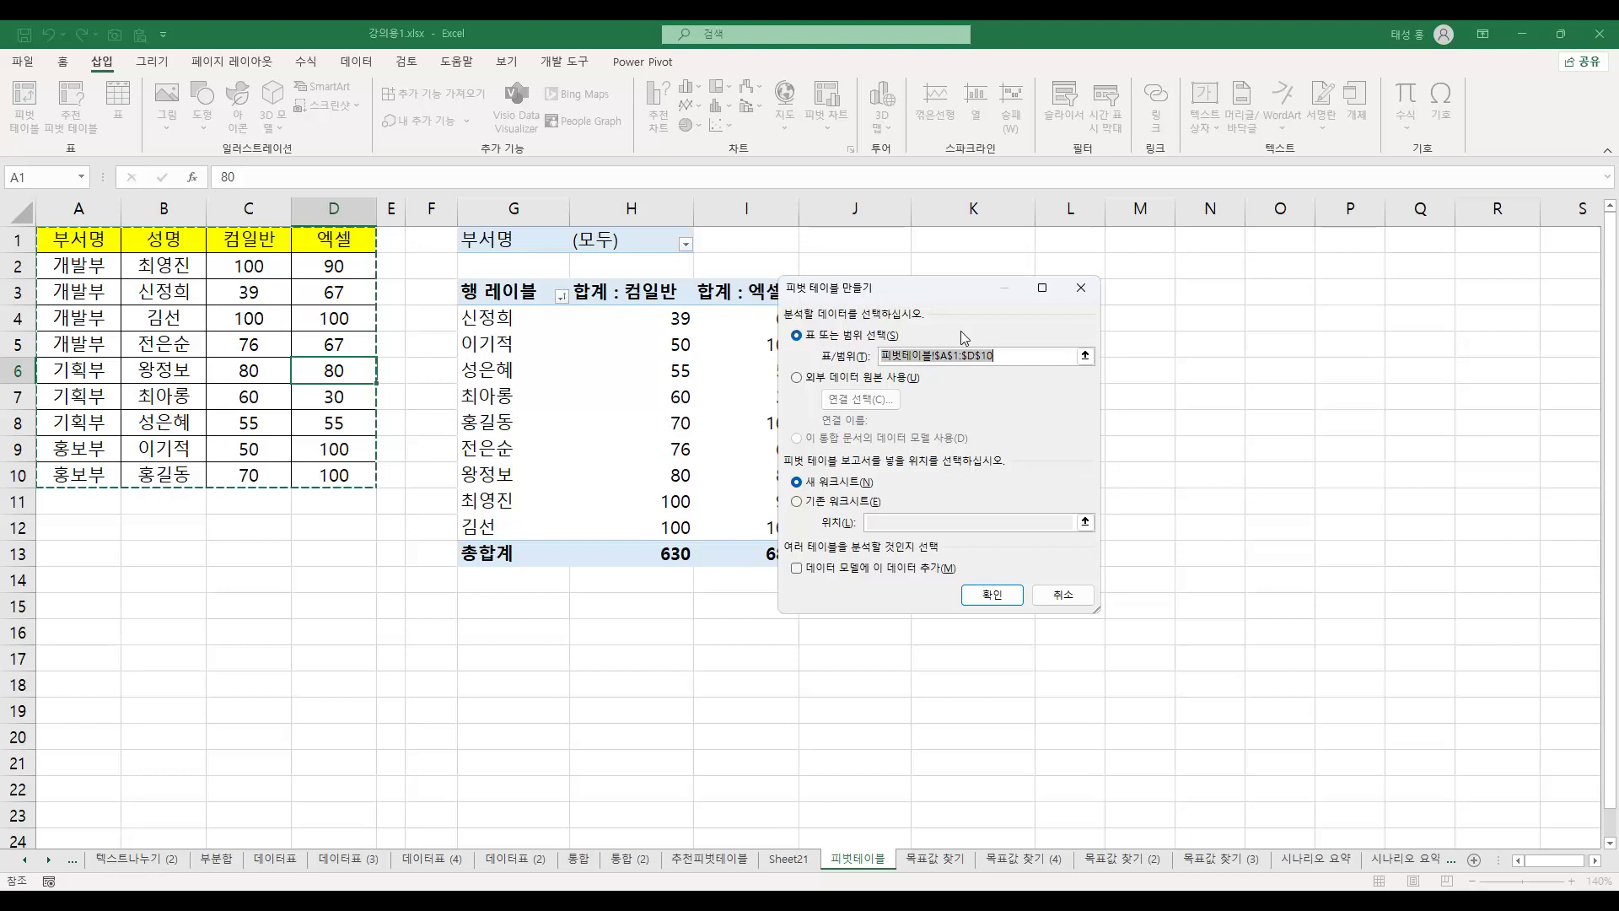
click(829, 505)
click(920, 292)
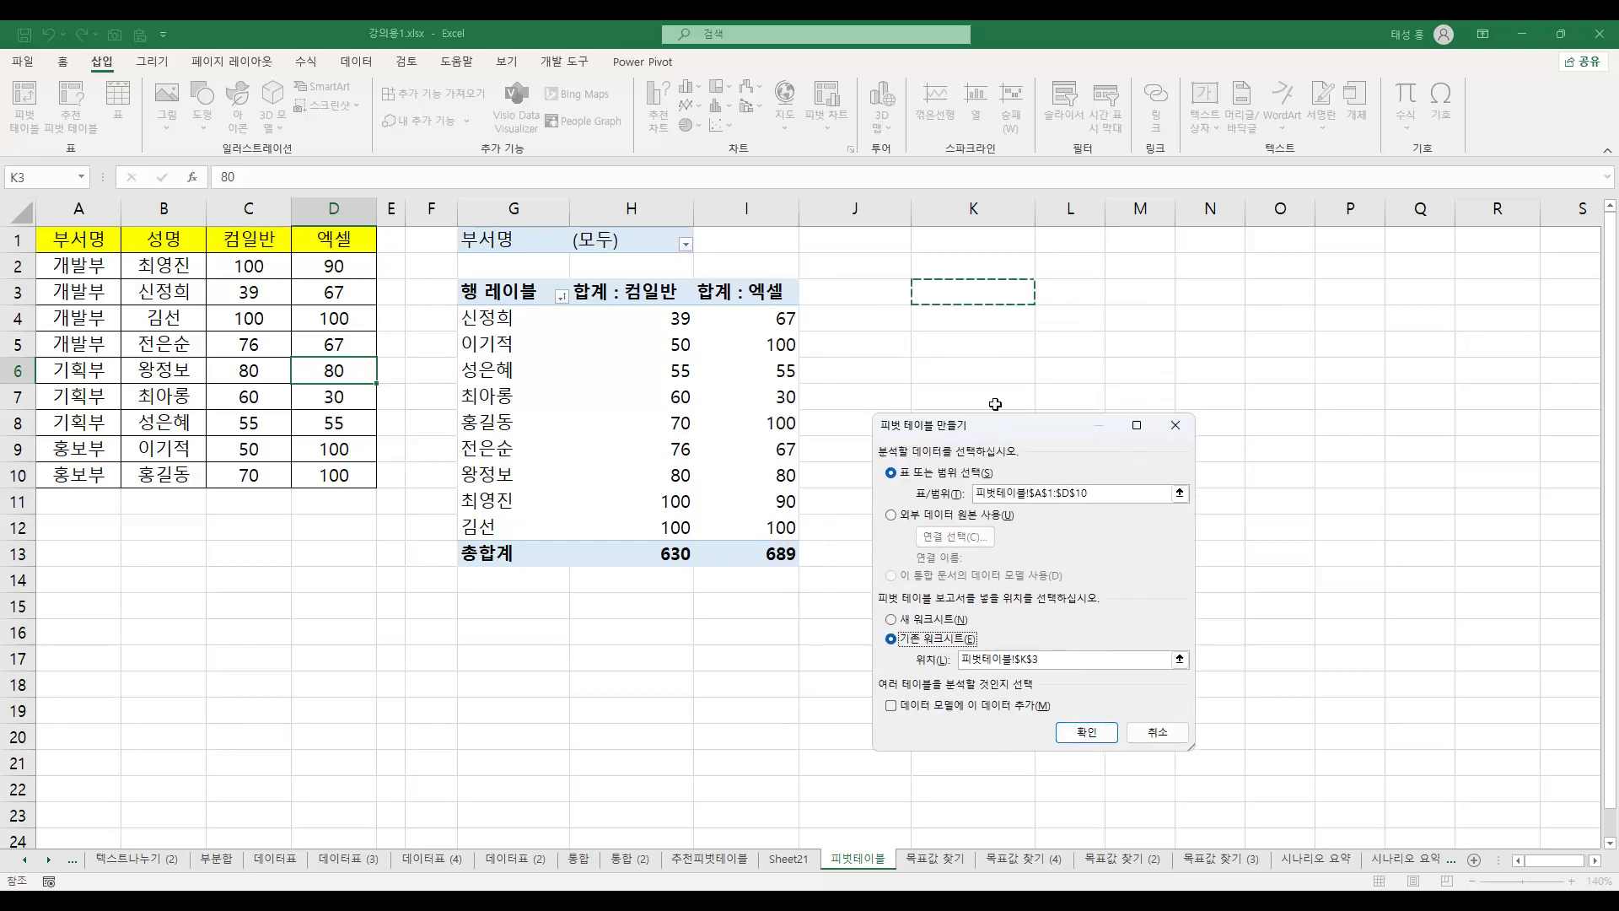
click(1095, 731)
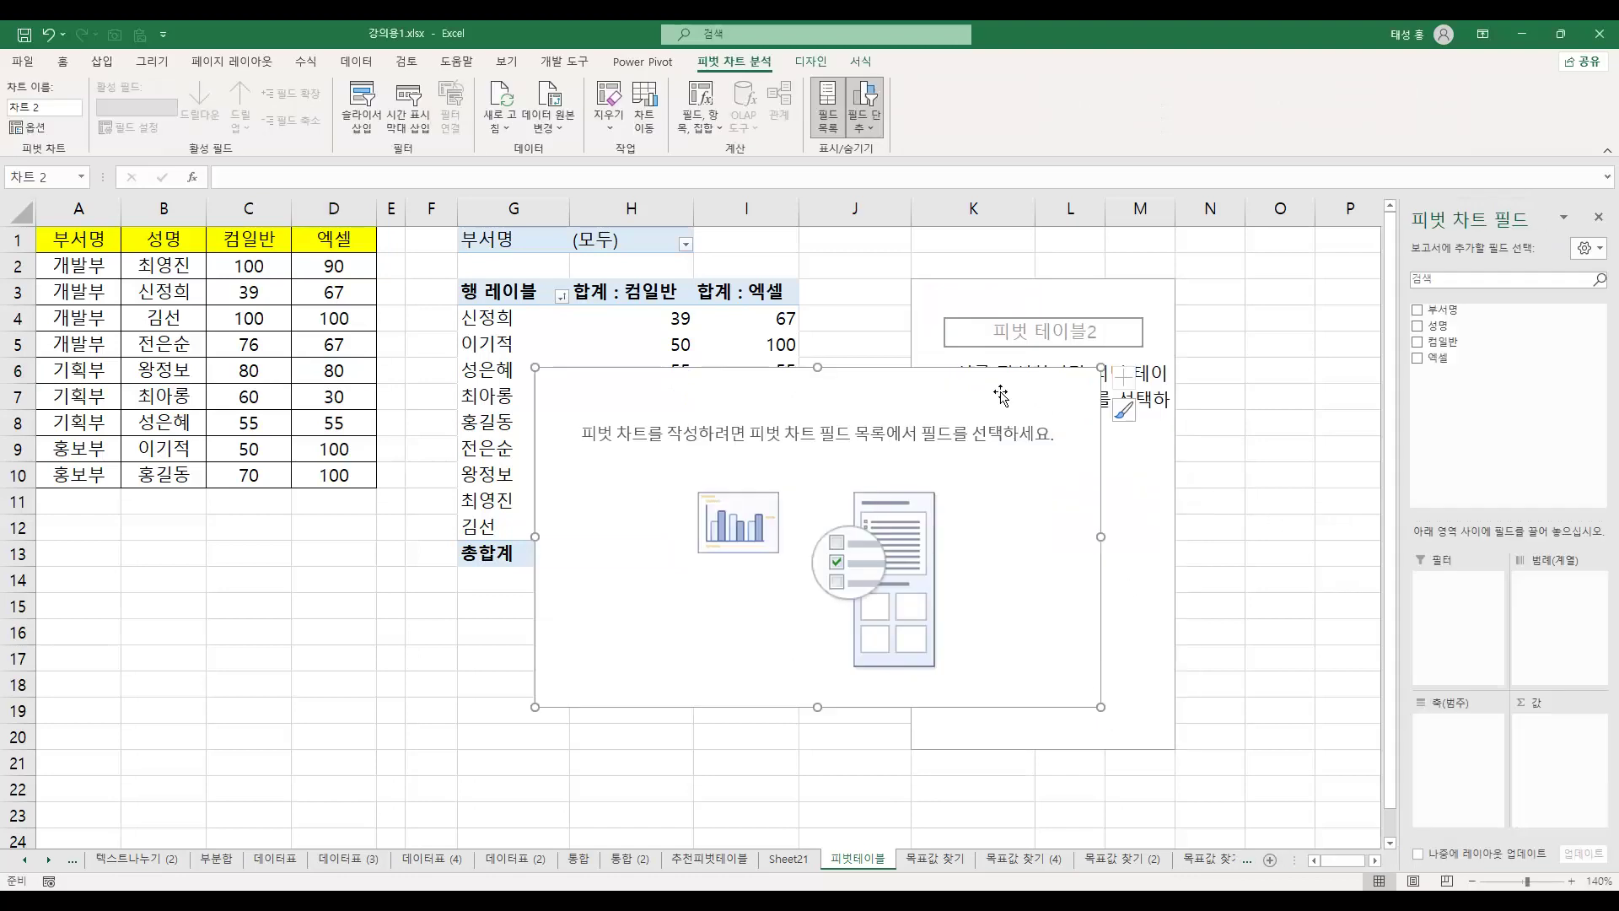
Step: Move the empty pivot chart clear of the new pivot table, and assign 성명 to the axis and 컴일반 to the values
drag(961, 394, 707, 422)
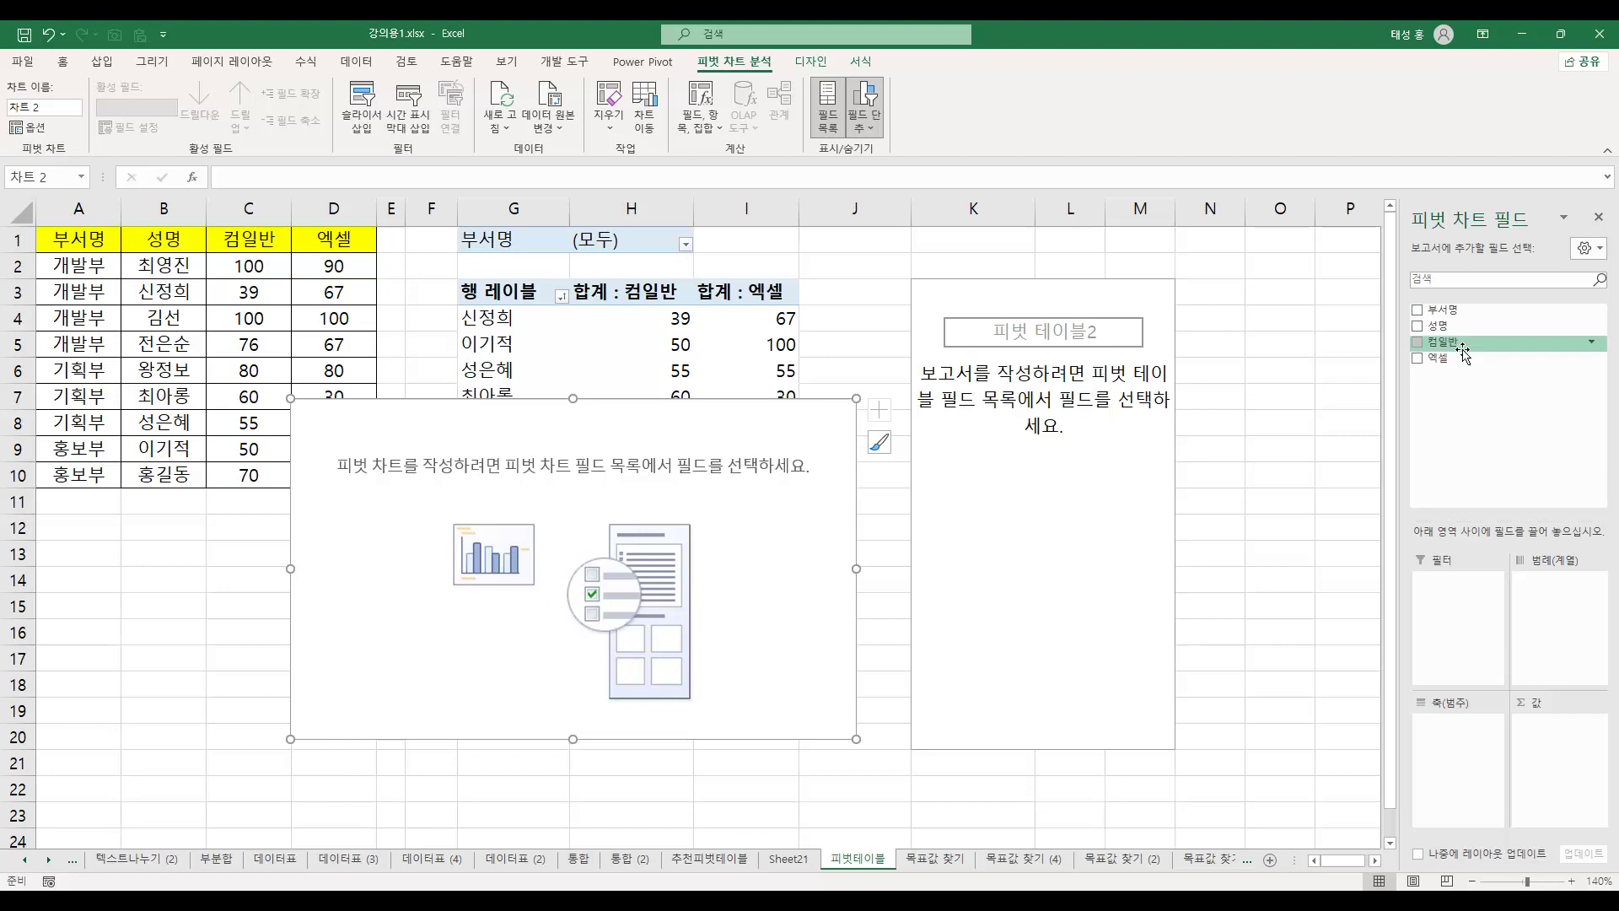
drag(1441, 326, 1466, 751)
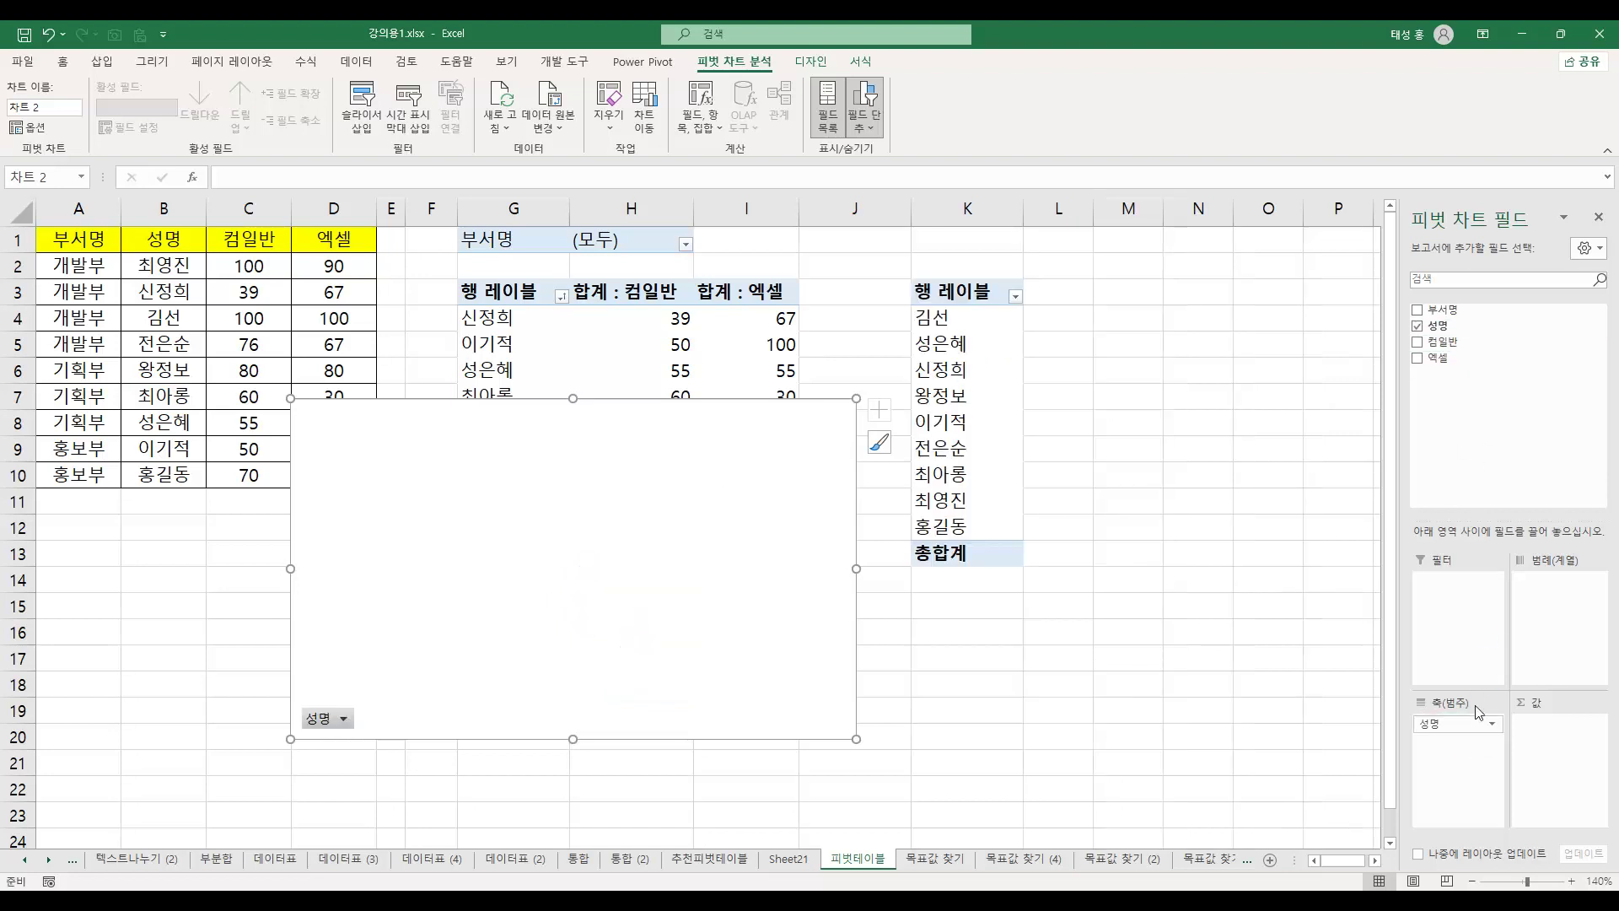
mouse_move(1443, 342)
mouse_down()
mouse_move(1542, 645)
mouse_move(1554, 743)
mouse_up()
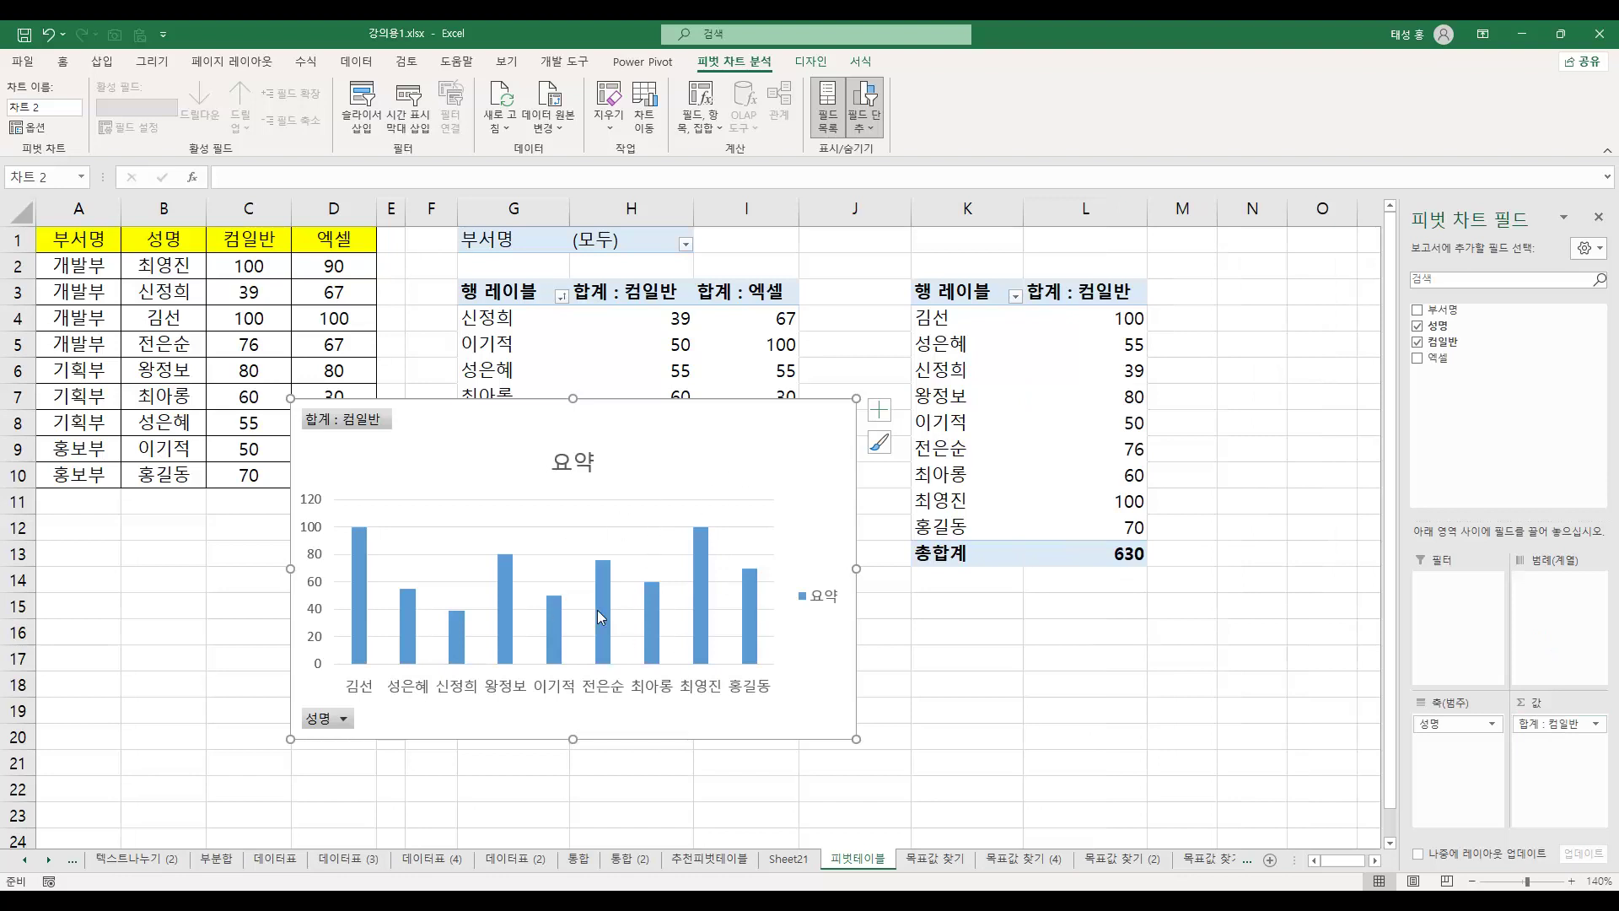
Step: Check the pivot chart's 성명 filter options without changing them, and move the chart slightly toward the source data
click(1044, 439)
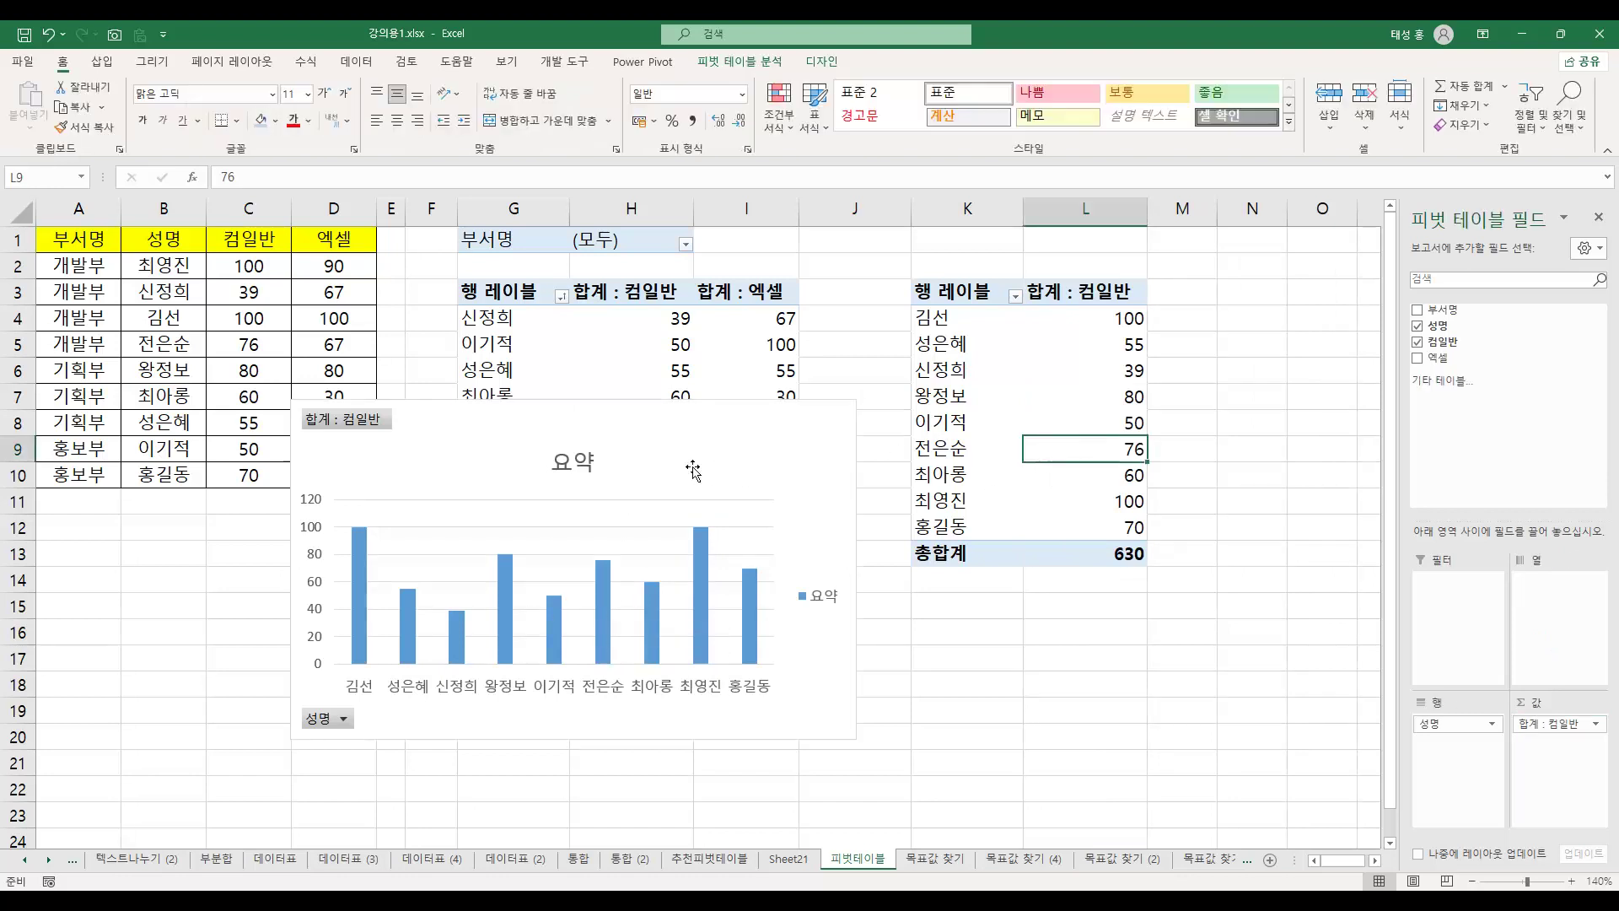
click(723, 463)
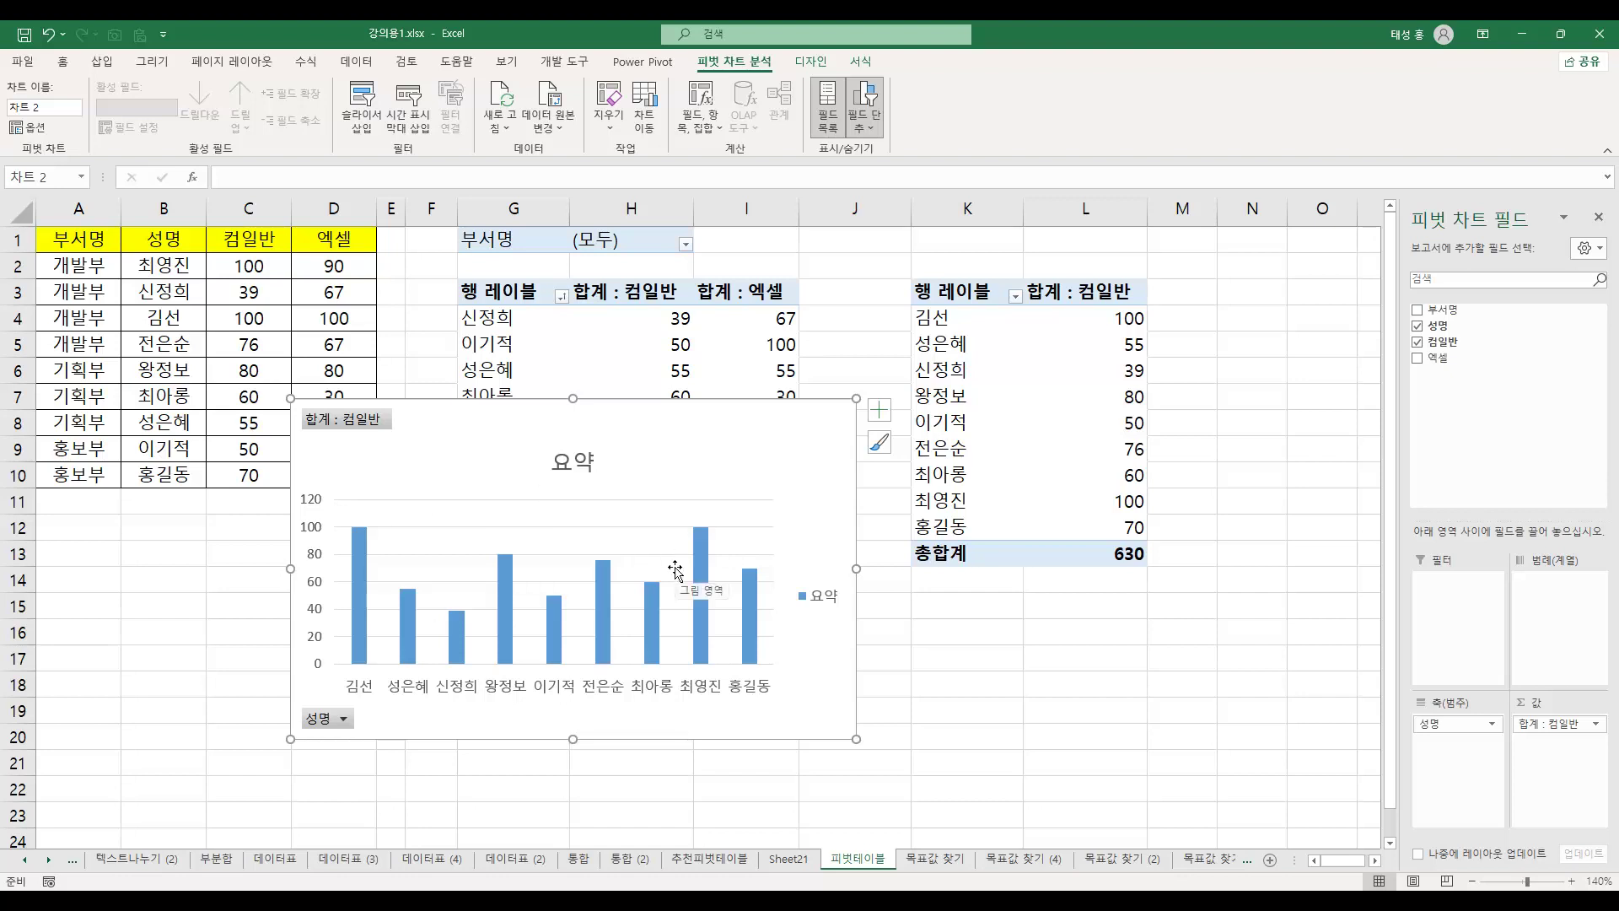
click(345, 721)
click(304, 694)
drag(618, 429, 564, 429)
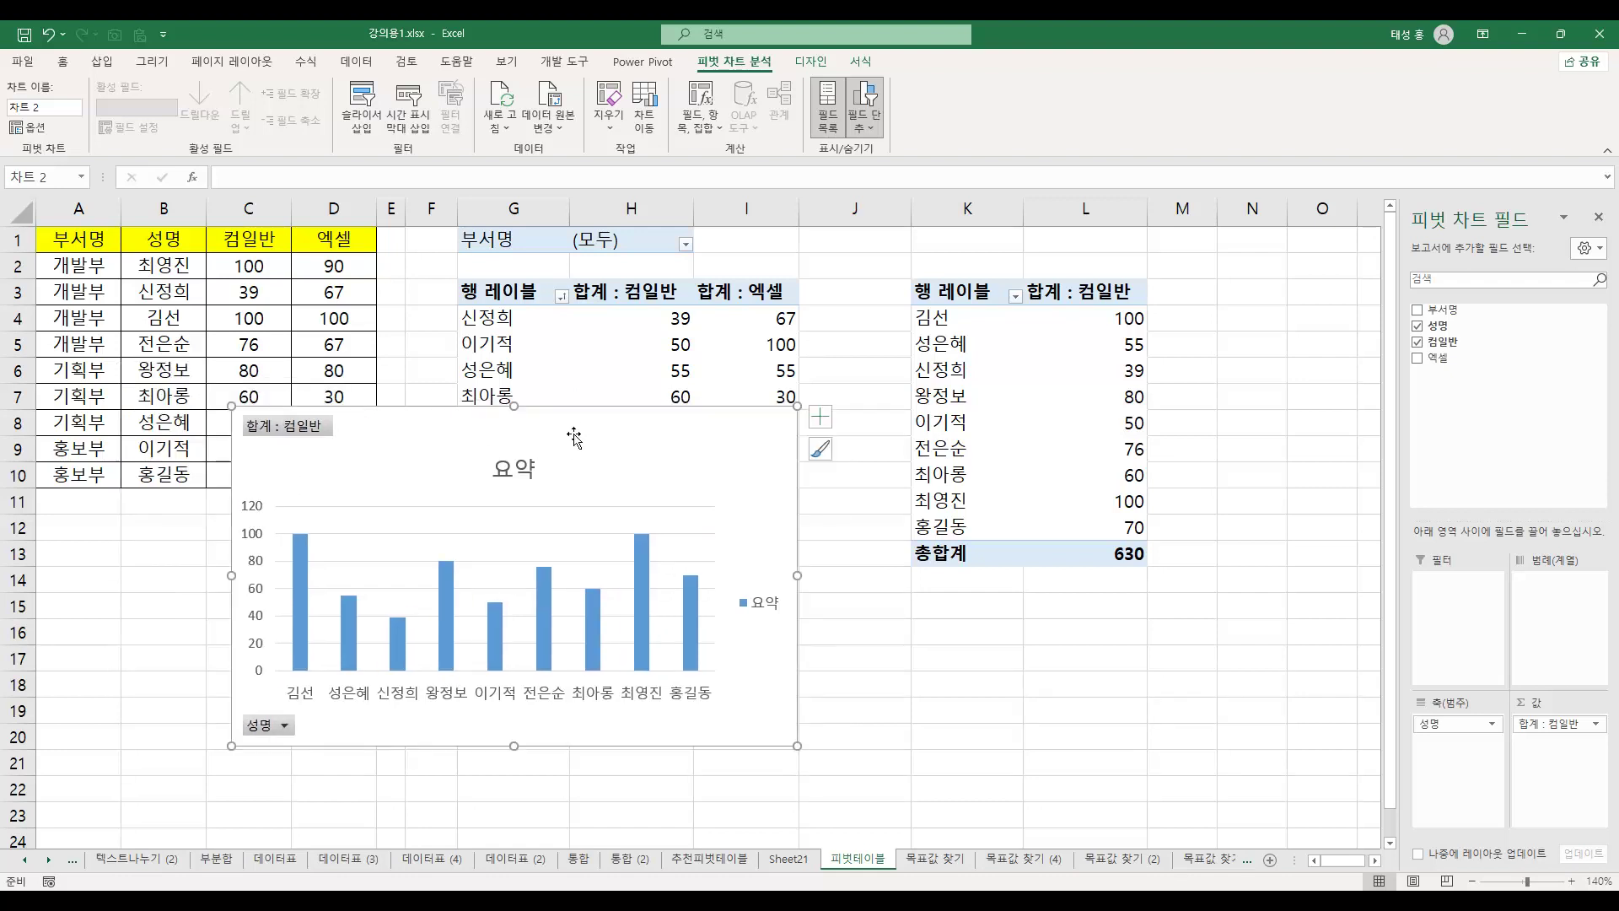
Step: Delete the entire pivot table in K3:L13 that feeds the pivot chart, and inspect the chart's 홍길동 column
drag(971, 305, 1085, 558)
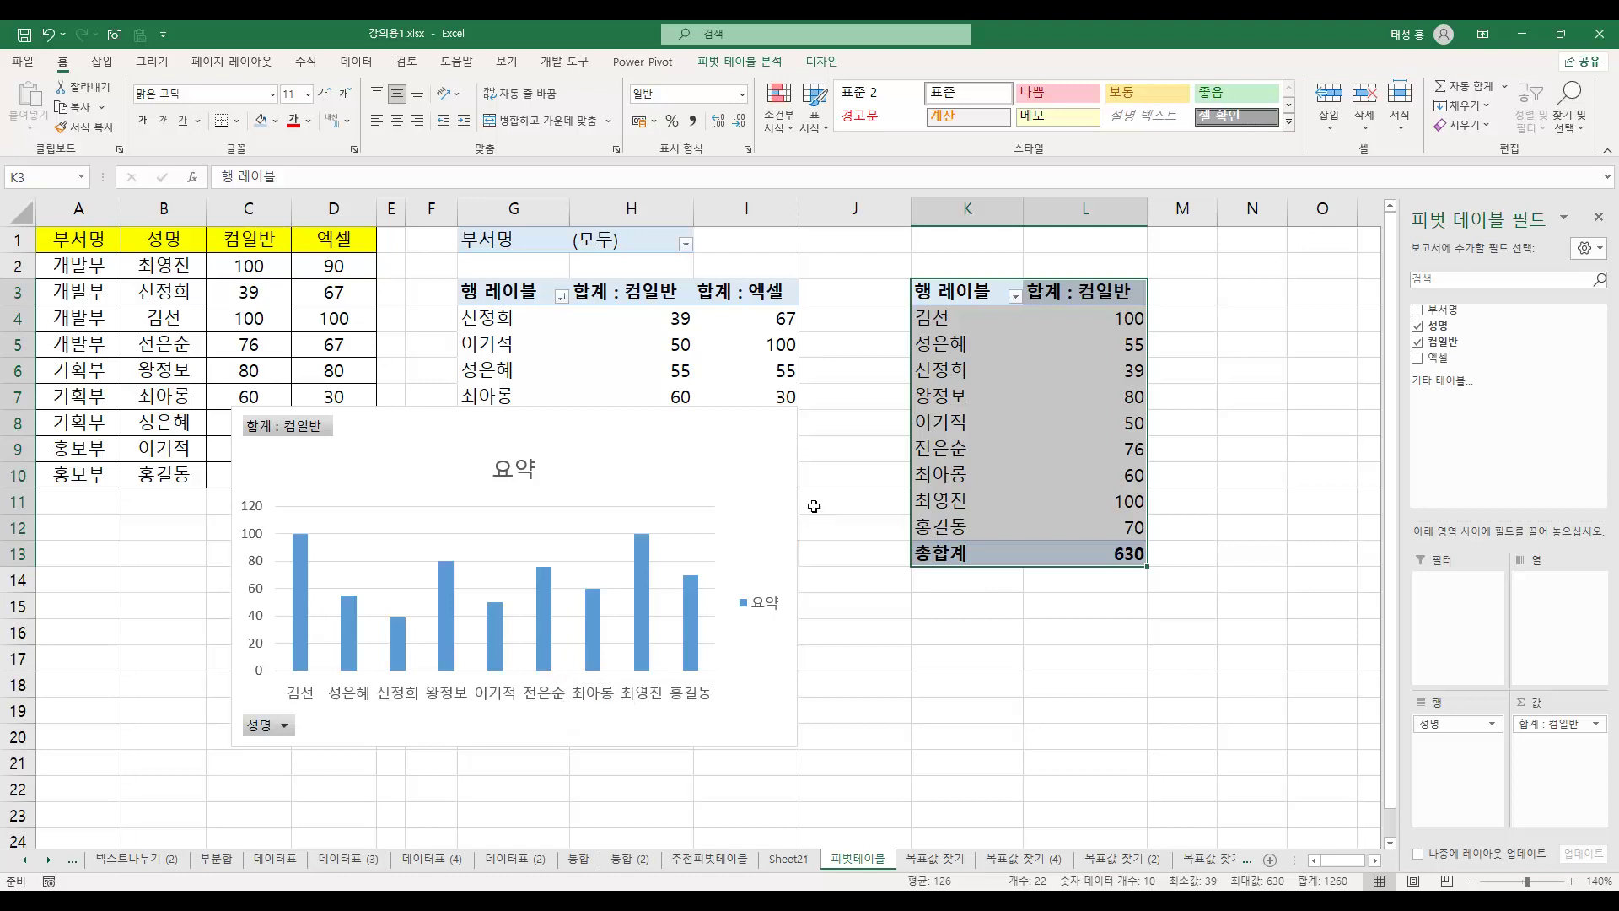
key(Delete)
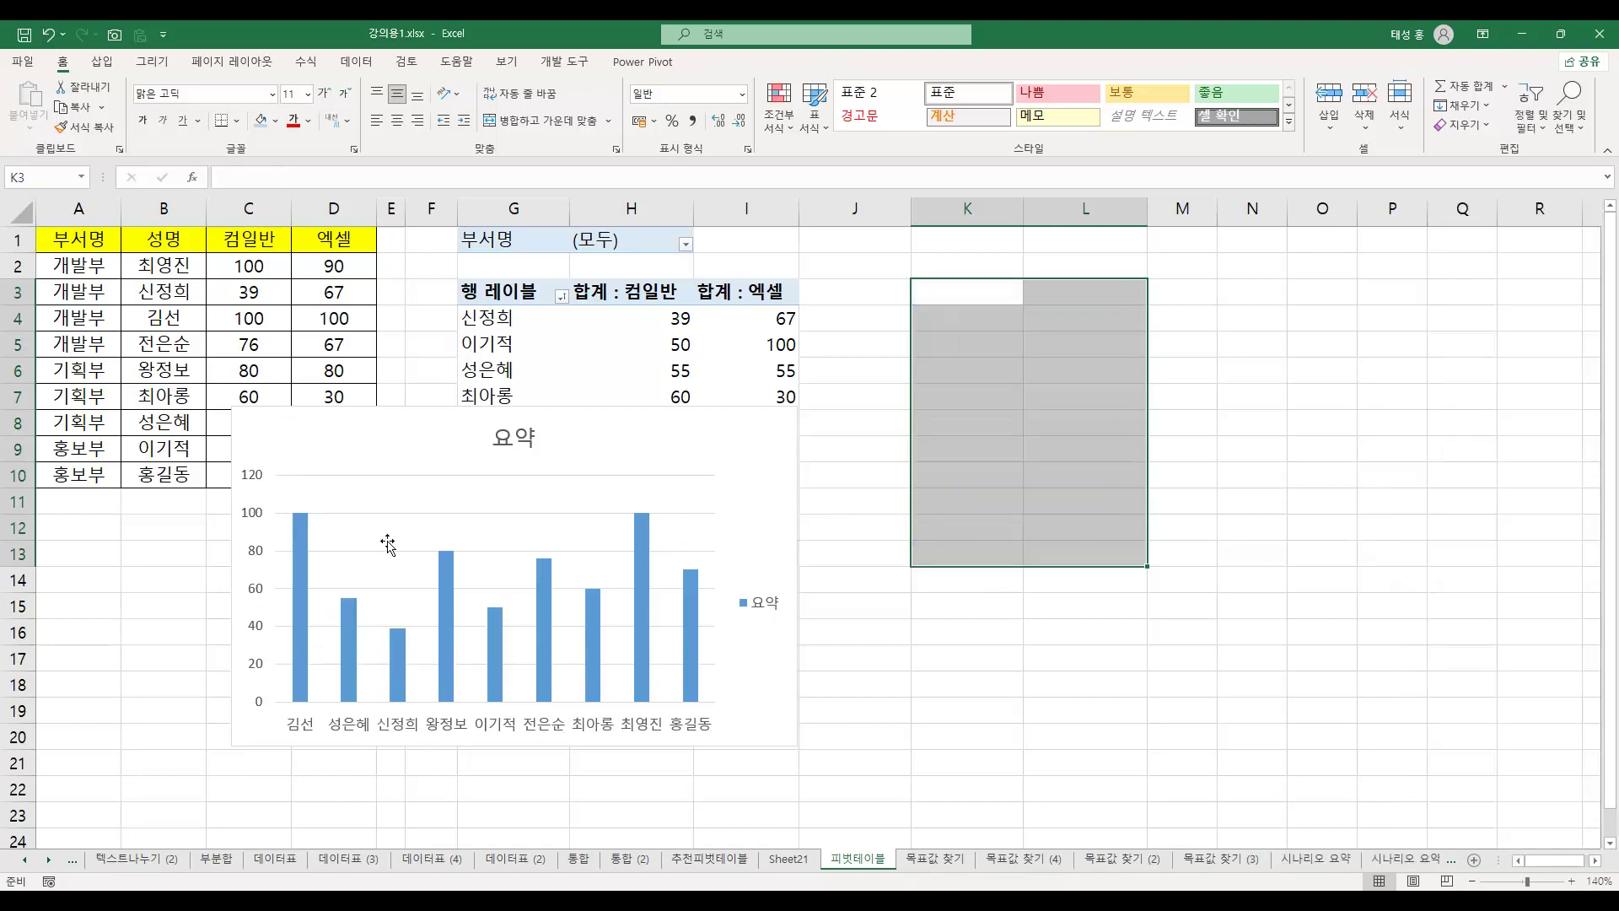
mouse_move(693, 582)
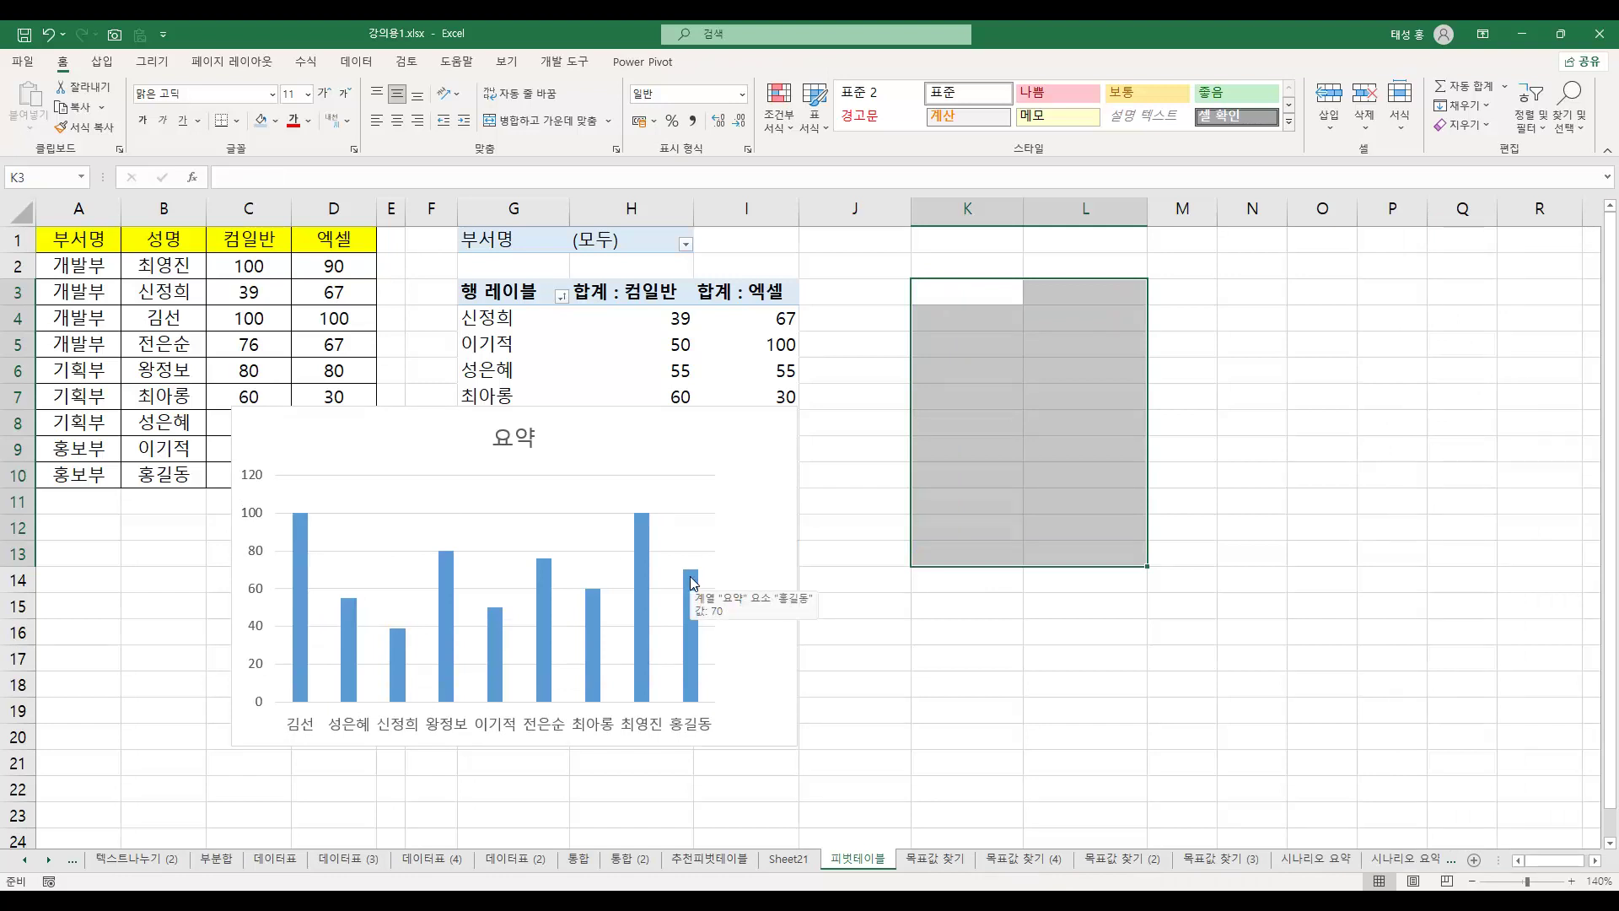